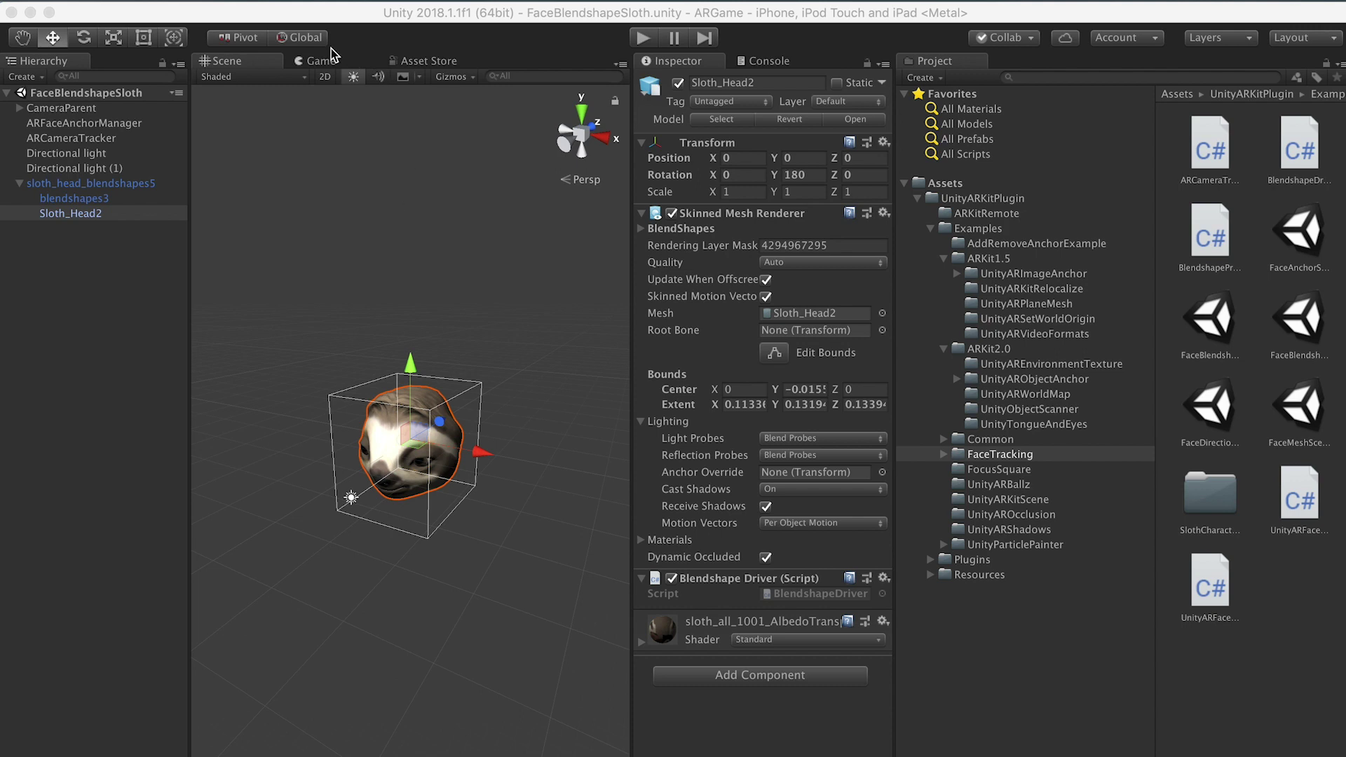
Step: In Build Settings, include only the UnityARKitPlugin/ARKitRemote/UnityARKitRemote scene
left_click(247, 29)
left_click(121, 1)
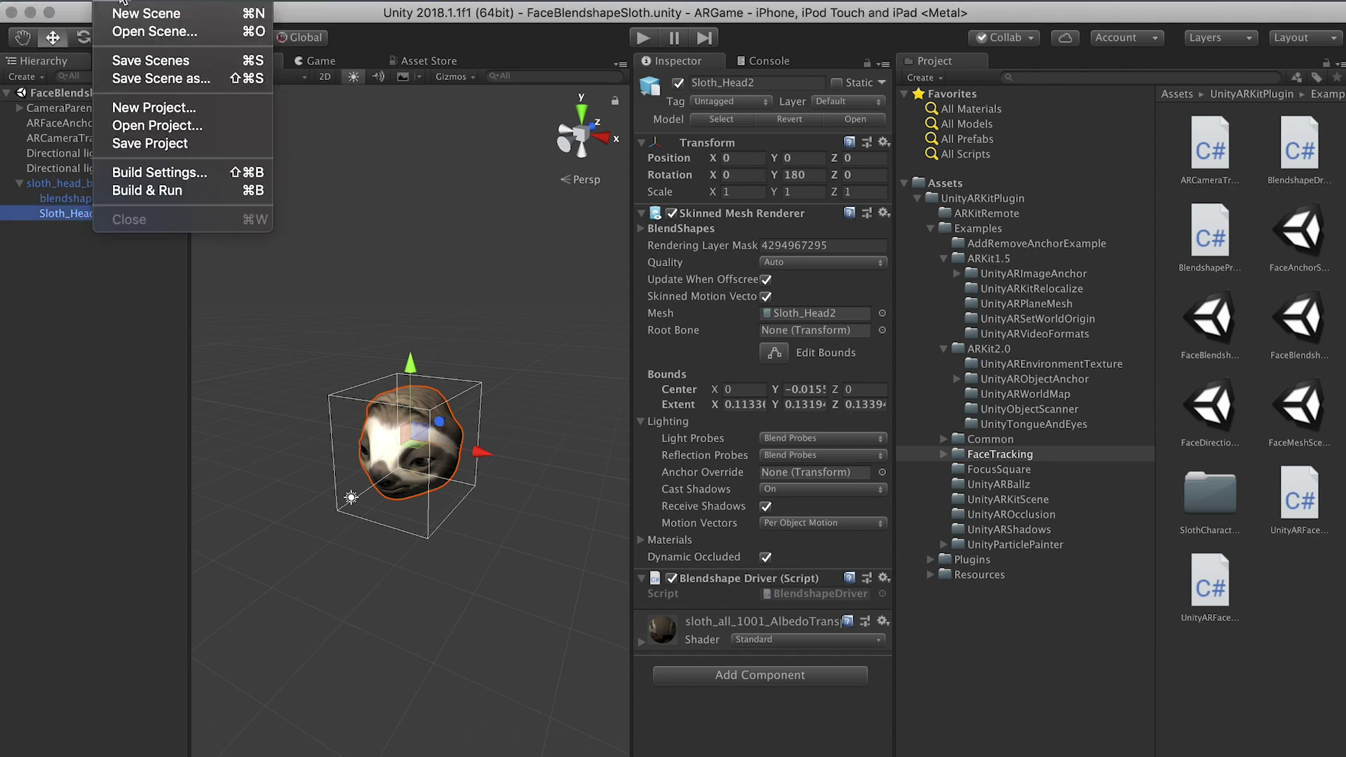
left_click(150, 173)
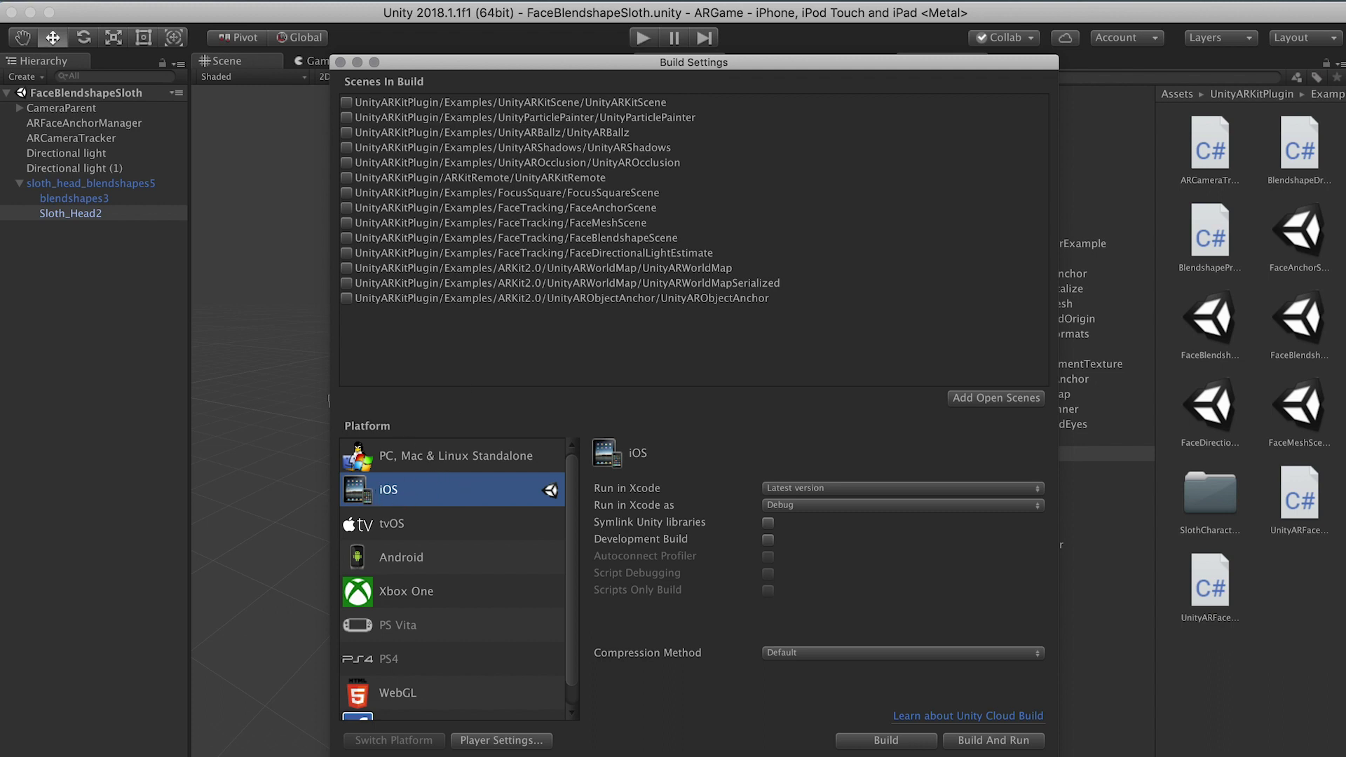
left_click(522, 178)
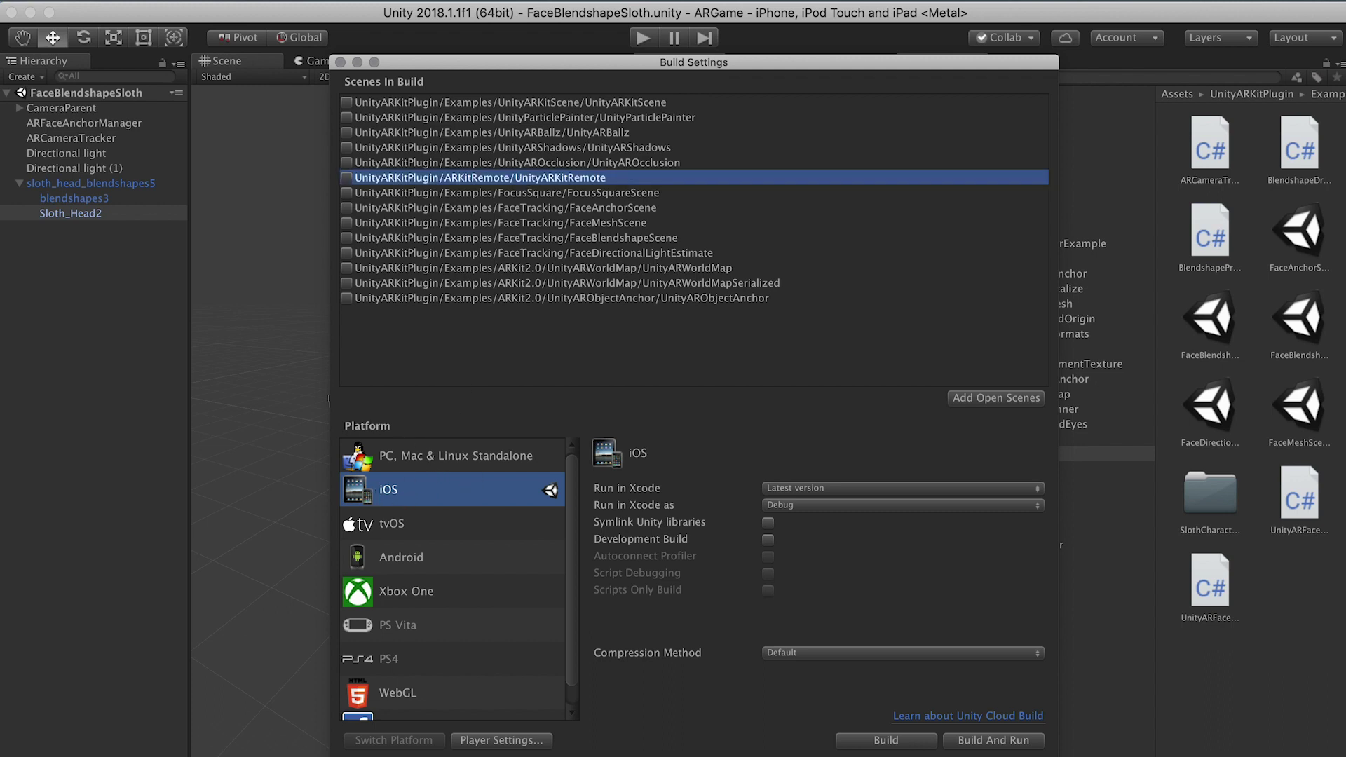
left_click(347, 178)
Step: Enable Development Build, start the iOS build, and cancel the save-location dialog
left_click(767, 539)
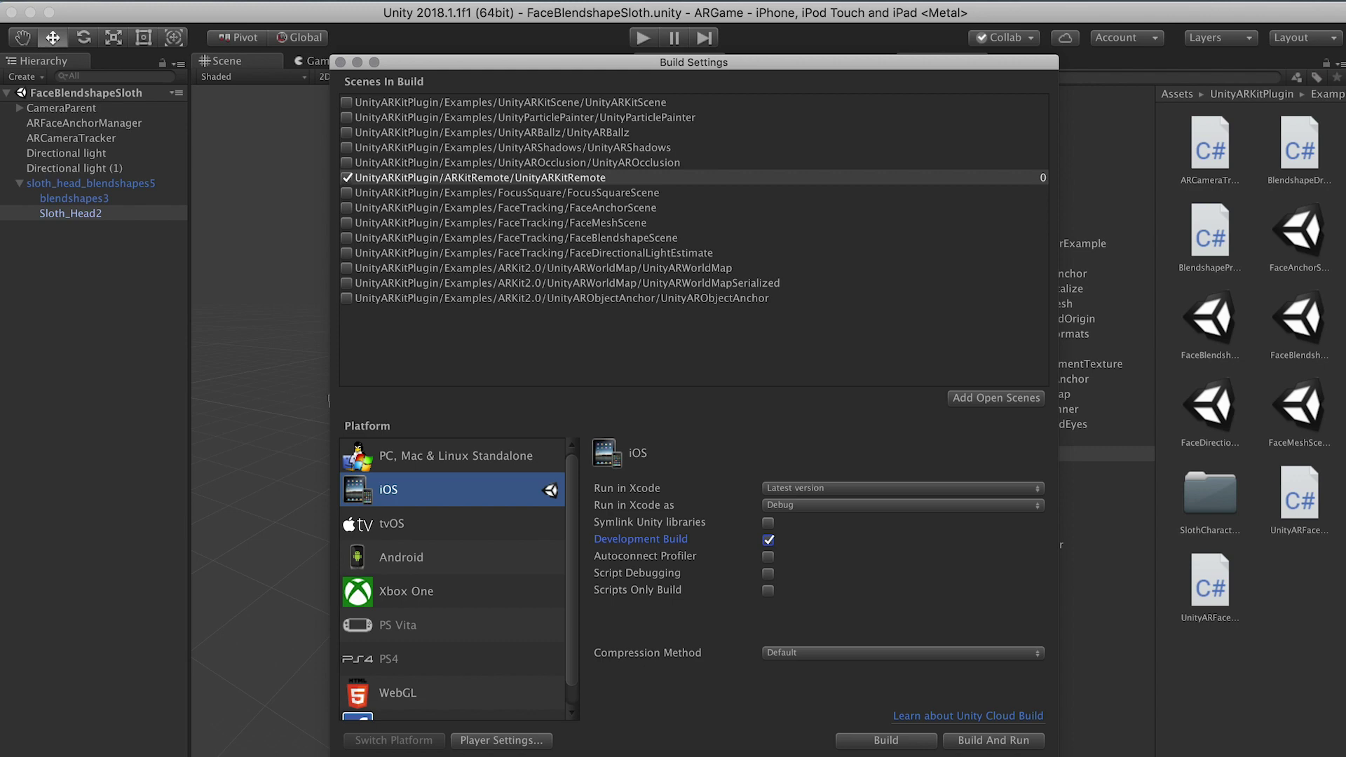
left_click(871, 741)
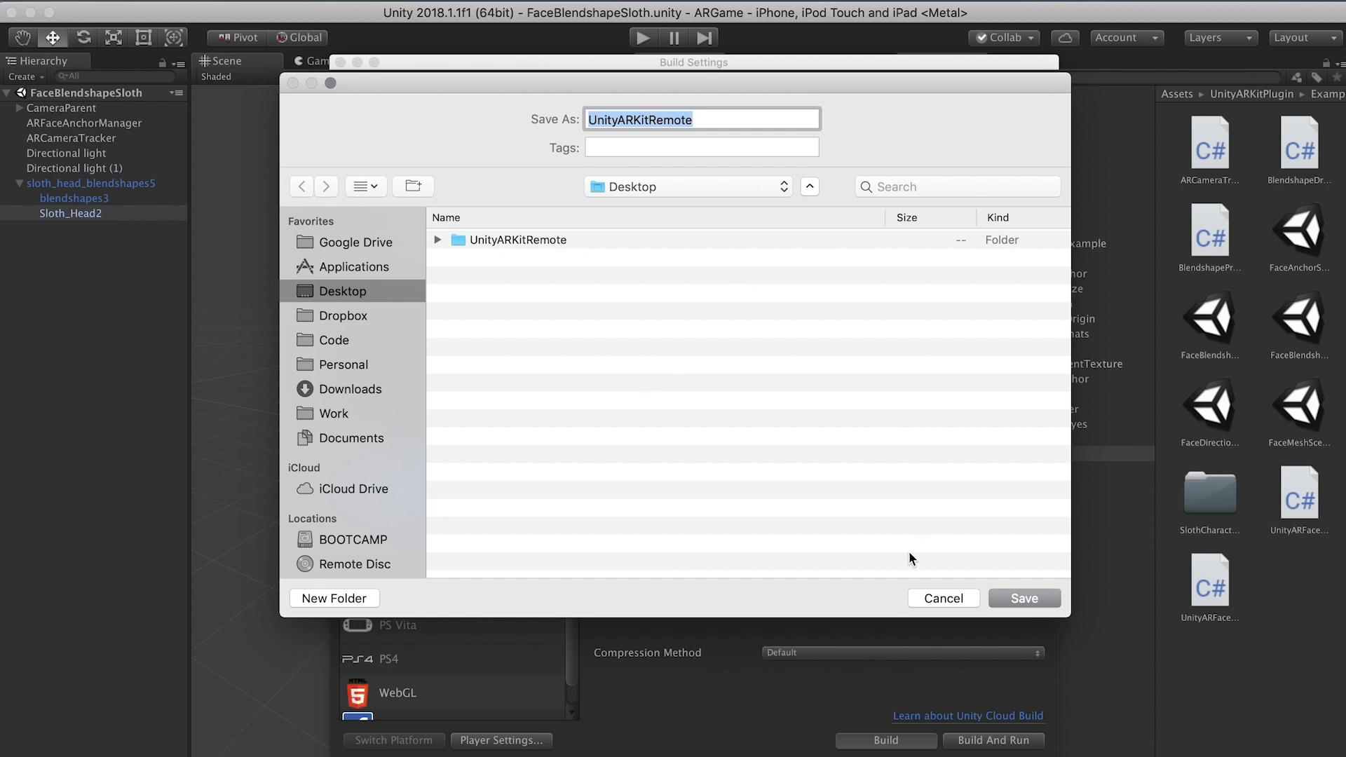
left_click(931, 594)
Step: In Finder, open Desktop > UnityARKitRemote > Unity-iPhone.xcodeproj in Xcode
key("super+Tab")
key("super+Tab")
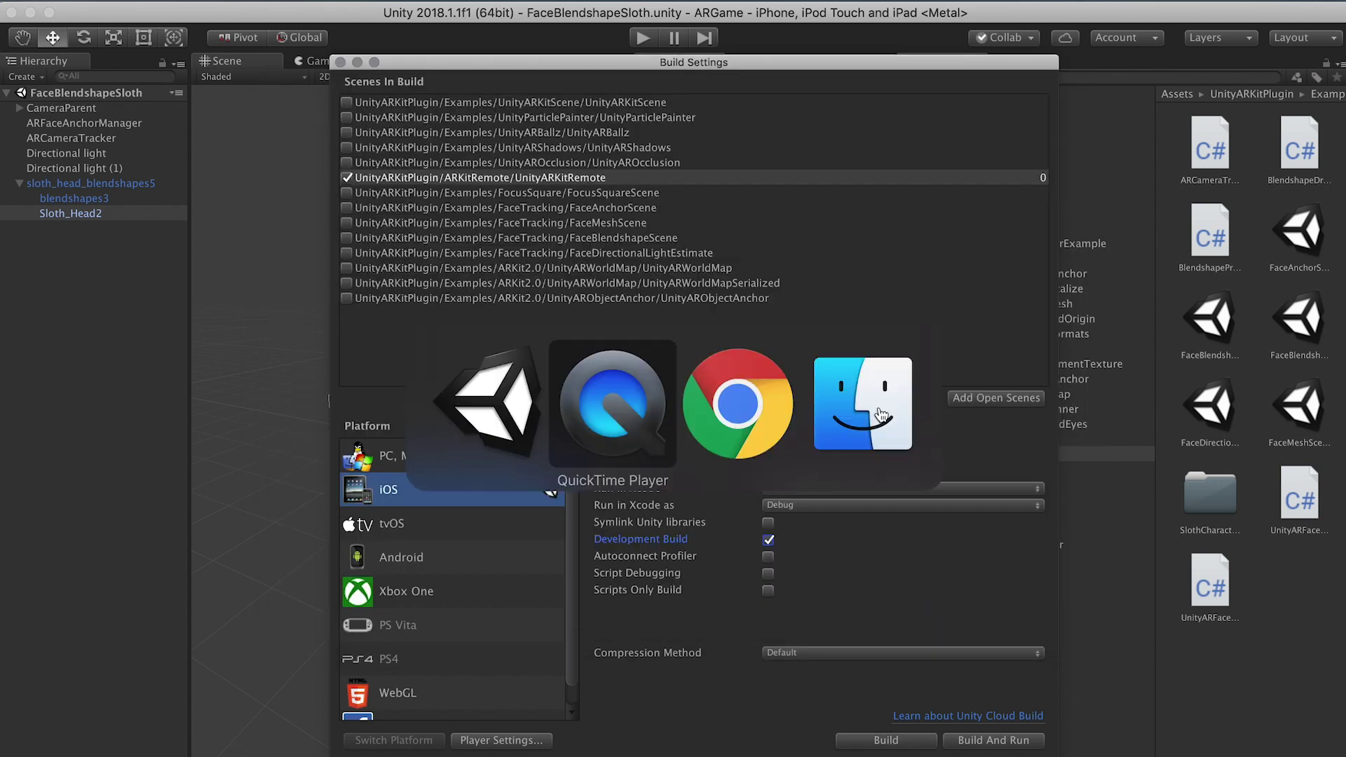
key("super+Tab")
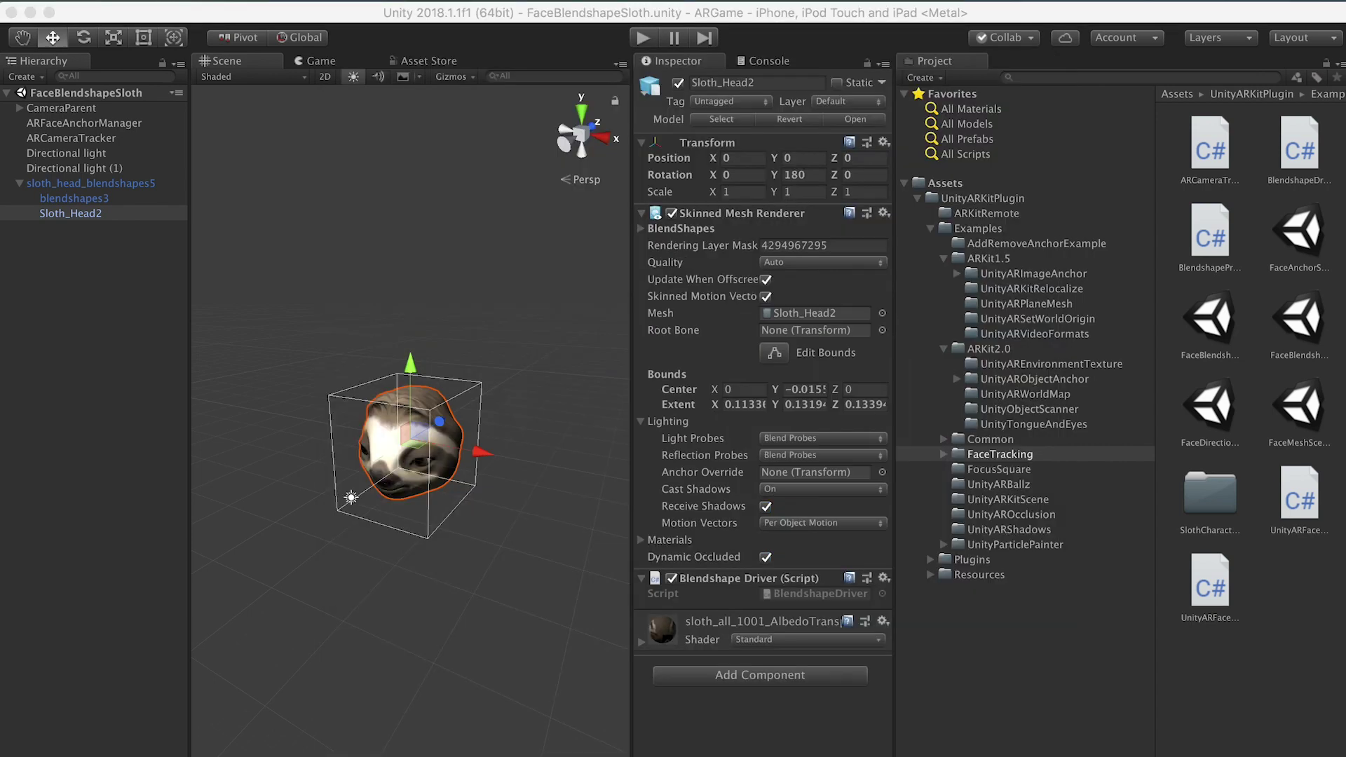
key("super+n")
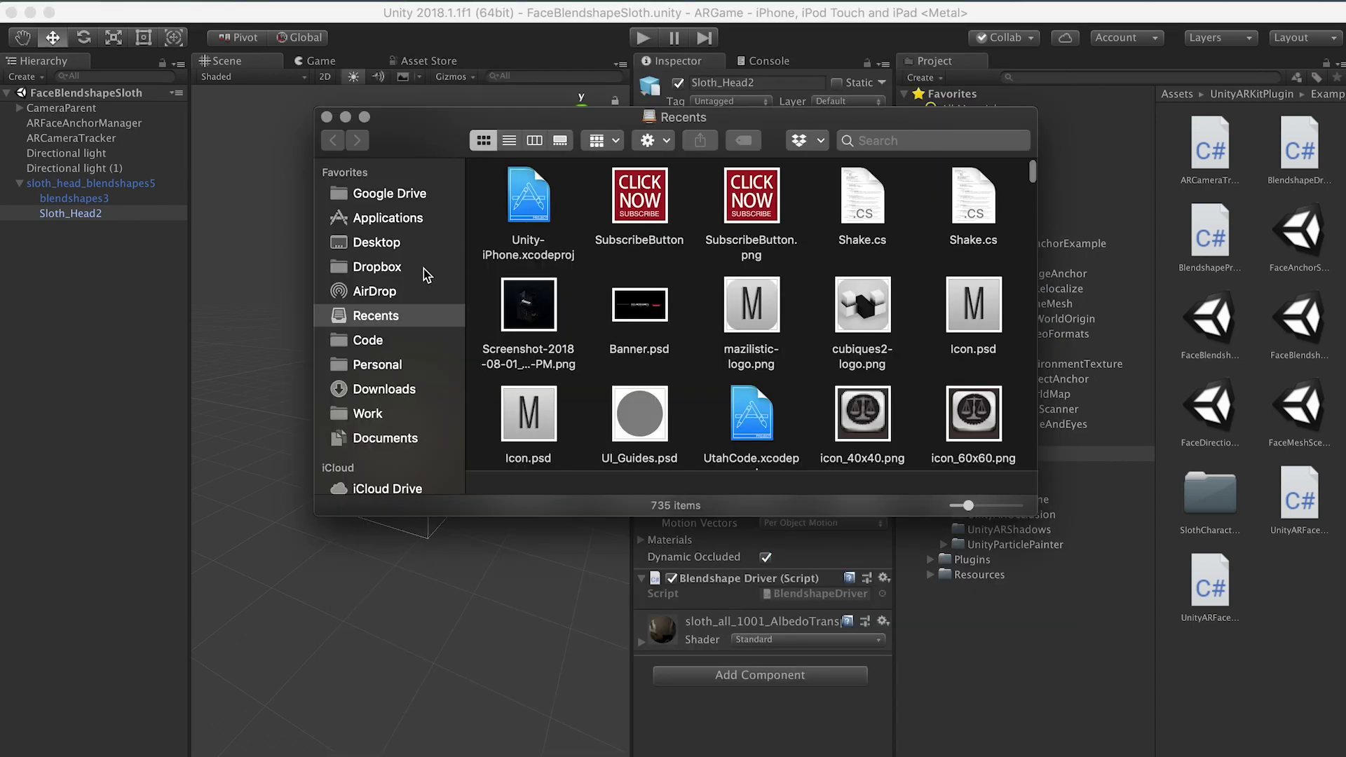
left_click(417, 289)
left_click(412, 243)
double_click(526, 200)
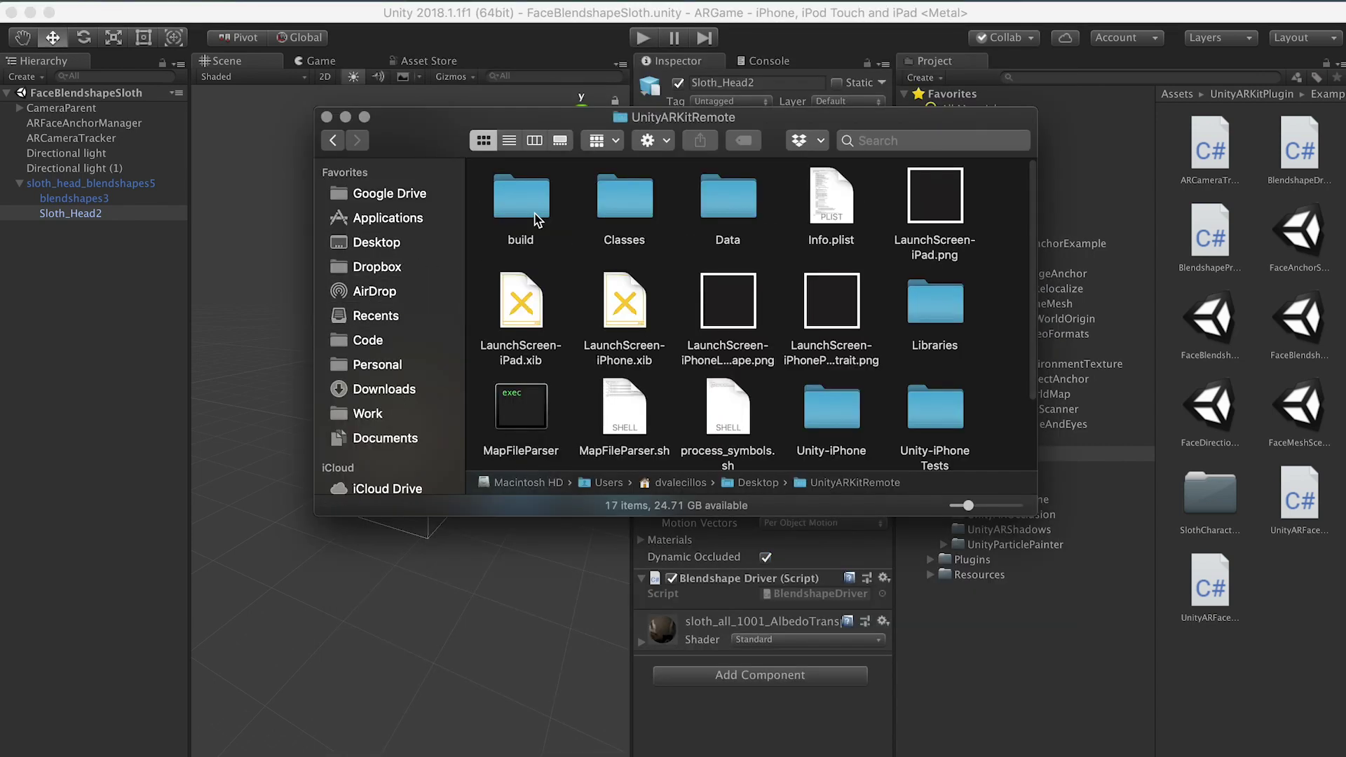
scroll(869, 397, "down", 3)
double_click(520, 393)
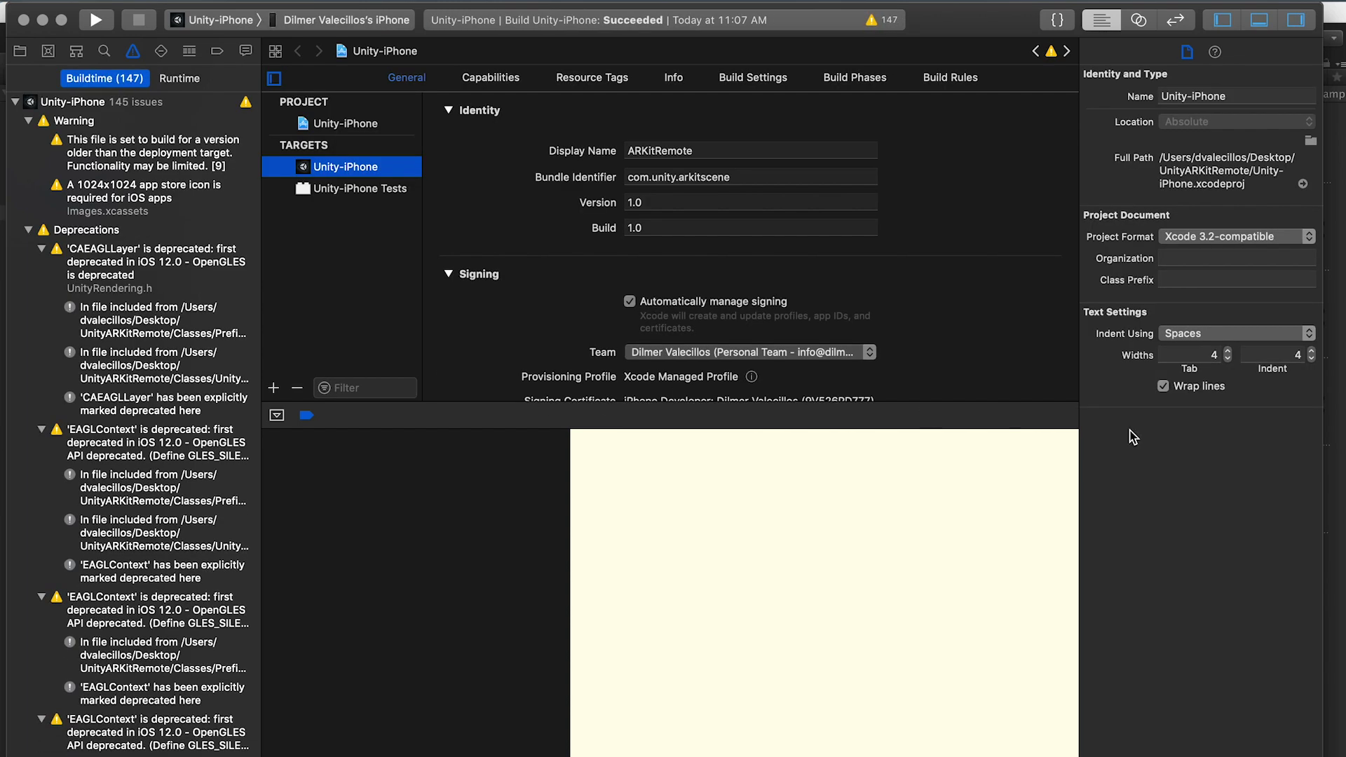
left_click_drag(1321, 436, 1344, 436)
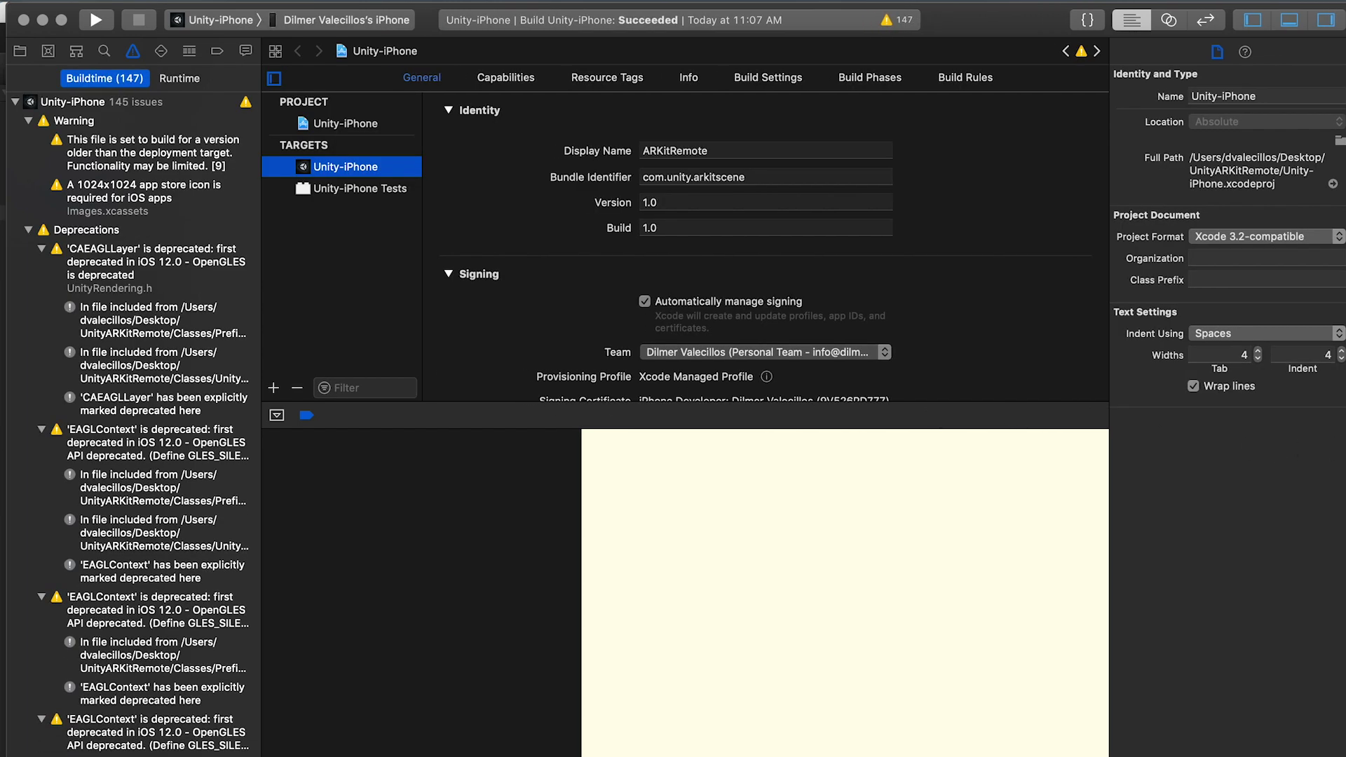
left_click(698, 150)
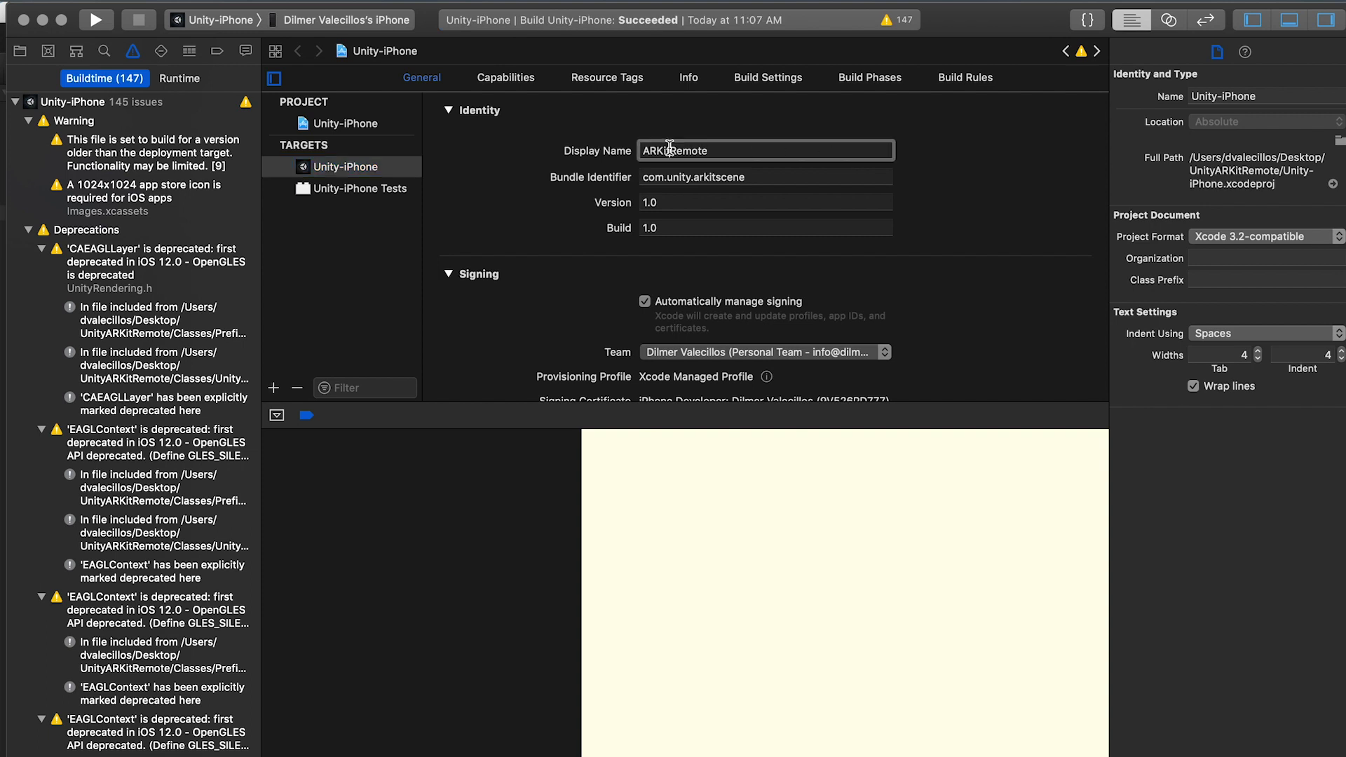
left_click_drag(729, 149, 532, 146)
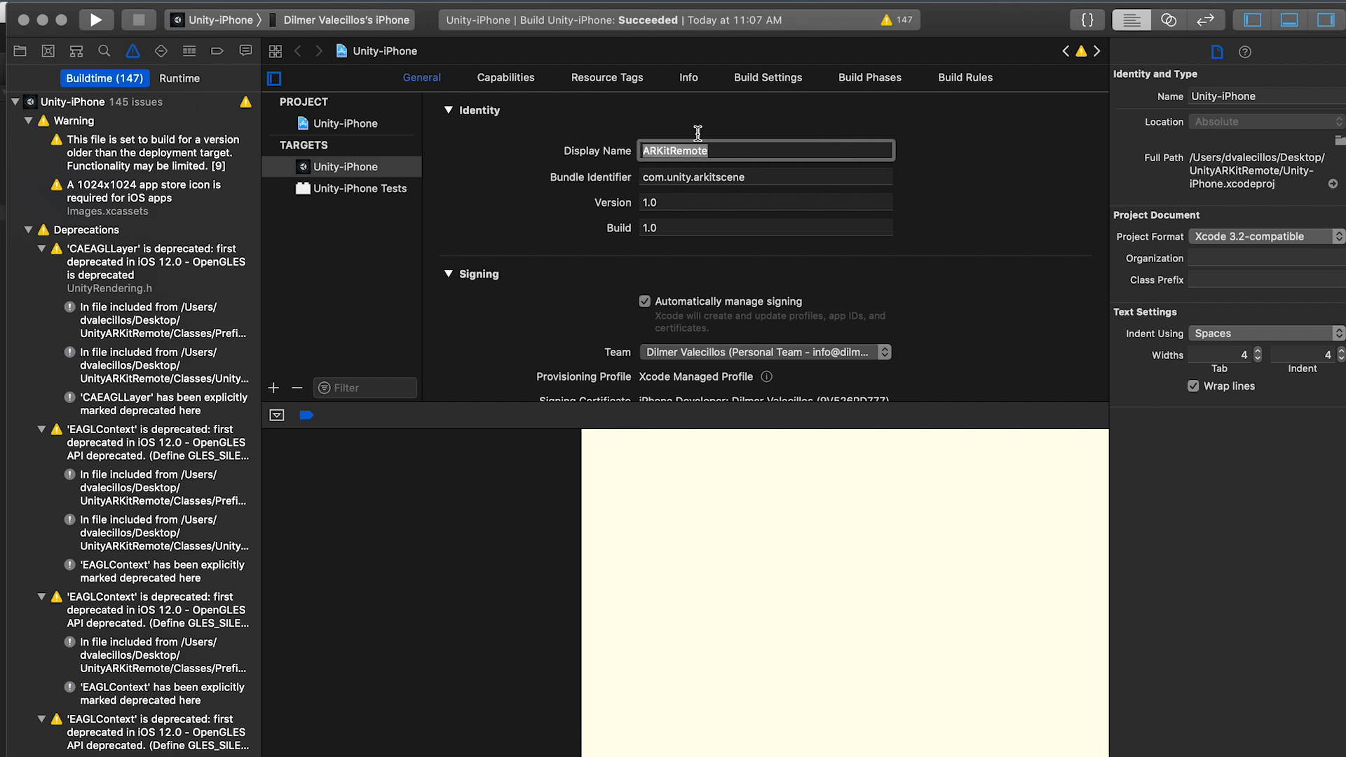
key("Right")
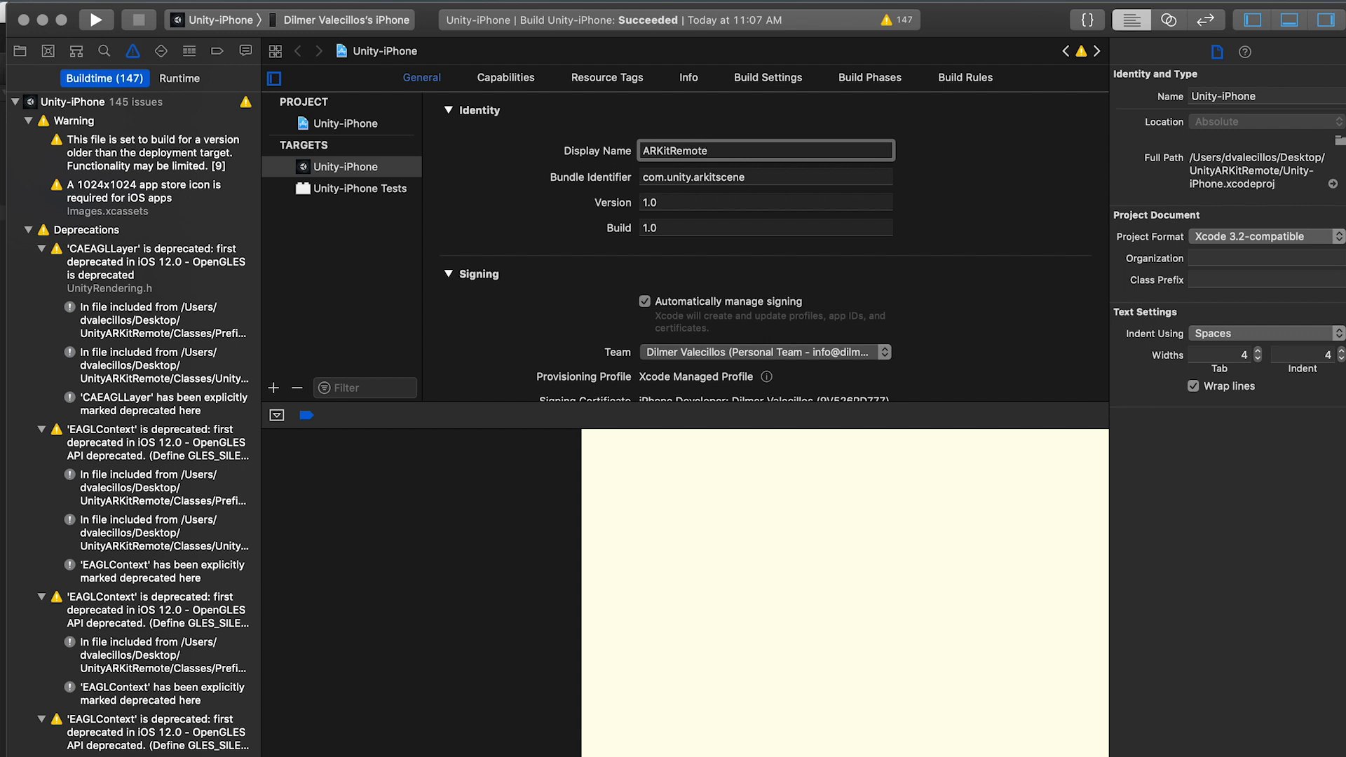
key("super+a")
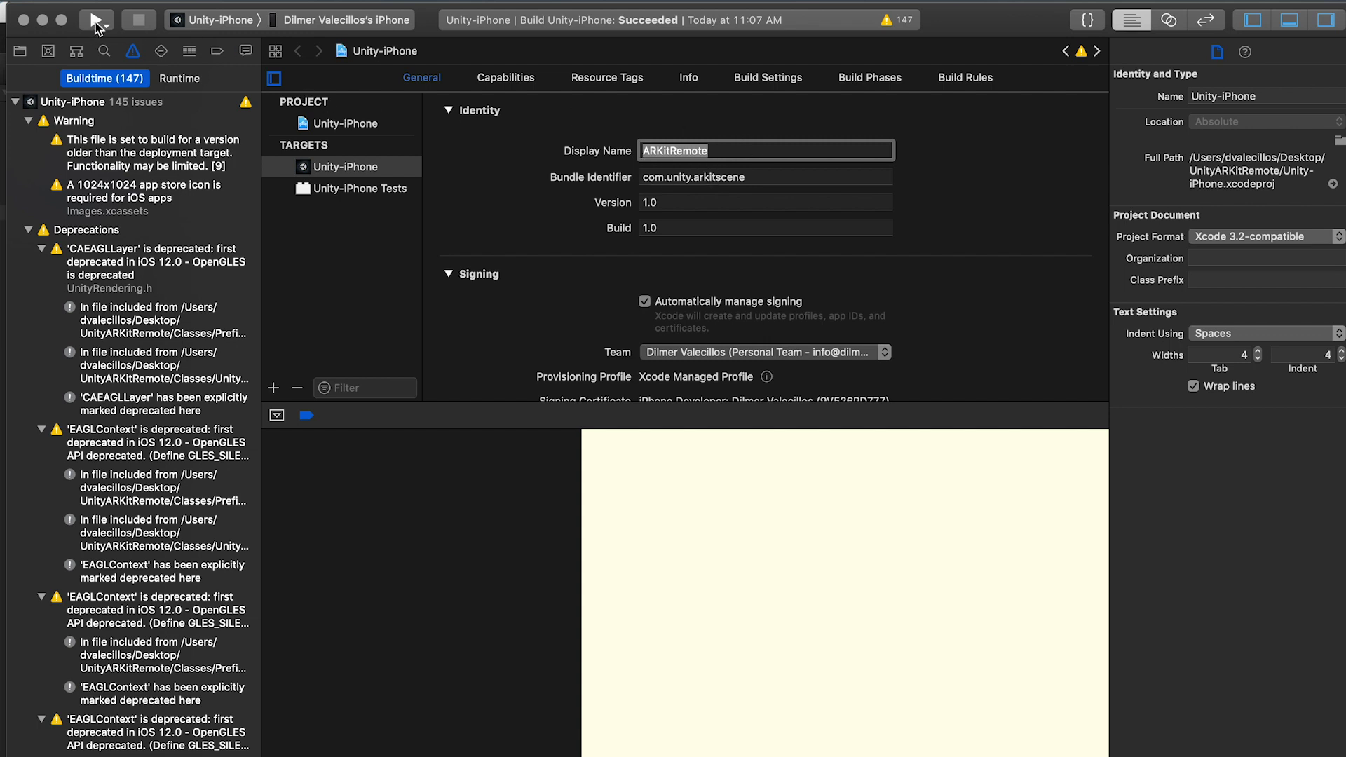
Step: Set the connected iPhone as run destination and run the Unity-iPhone app on it
left_click(214, 21)
mouse_move(225, 21)
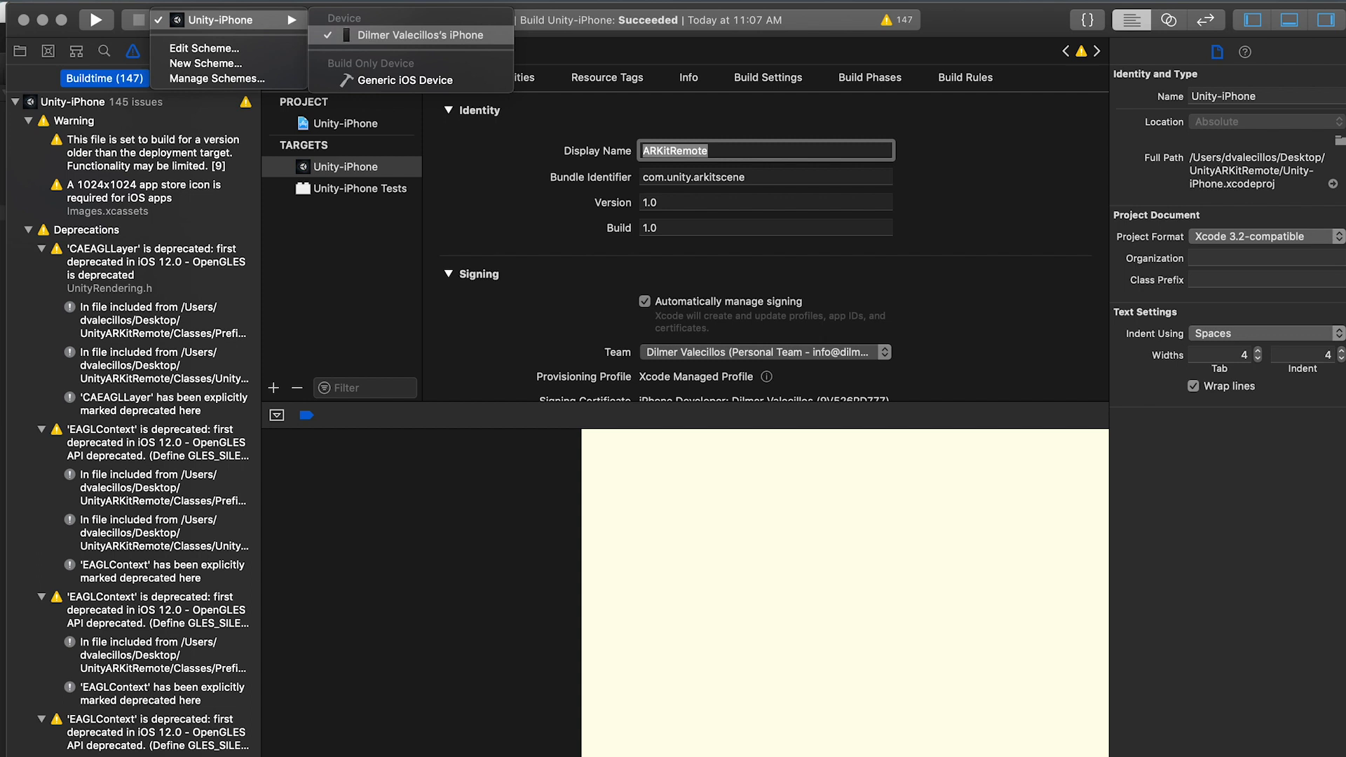
left_click(414, 35)
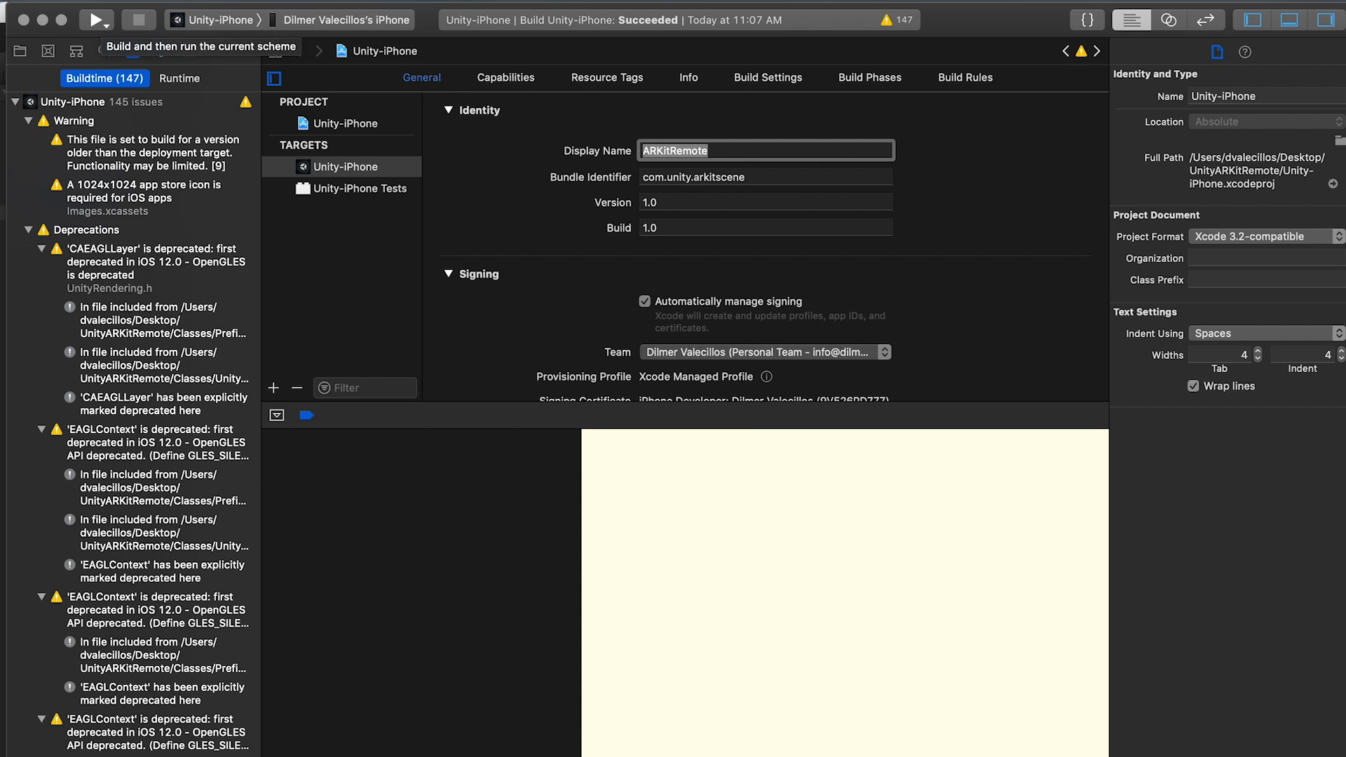
left_click(98, 20)
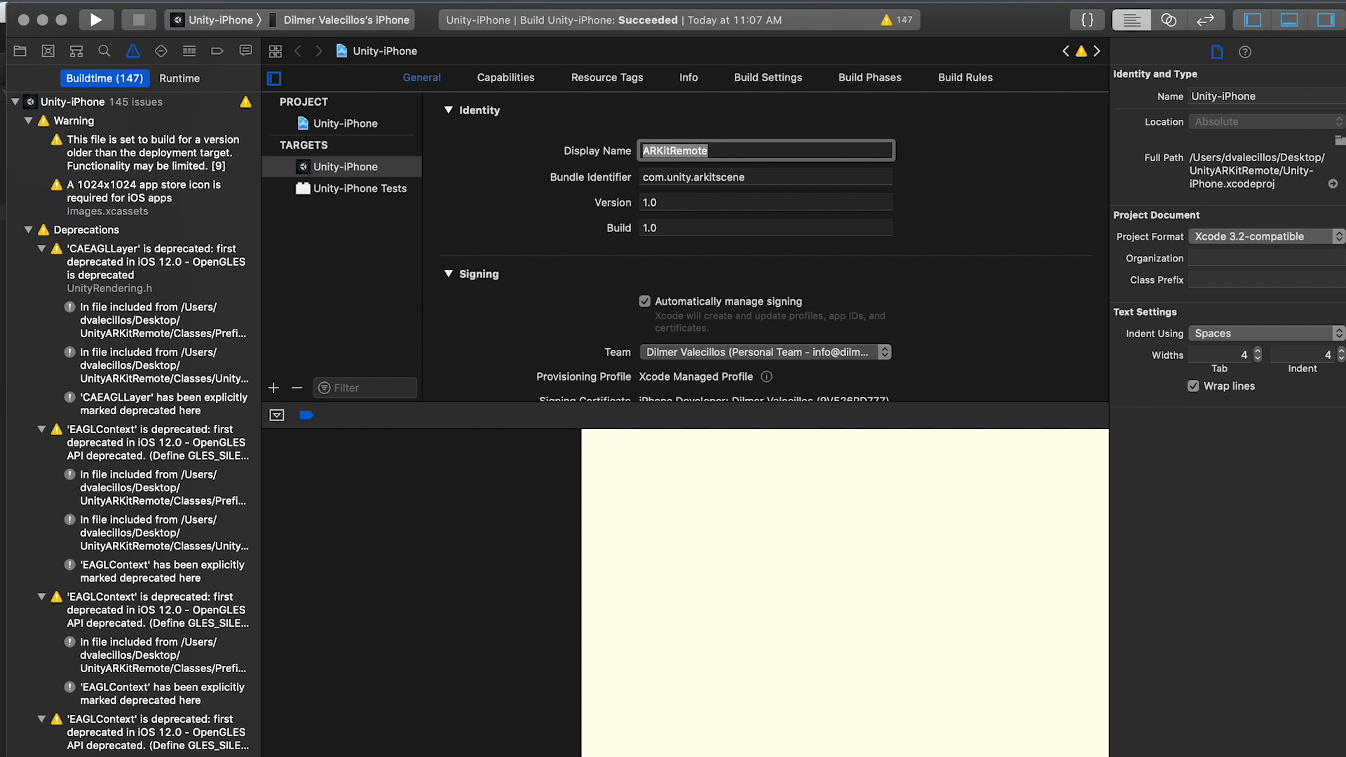
key("super+Tab")
key("super+Tab")
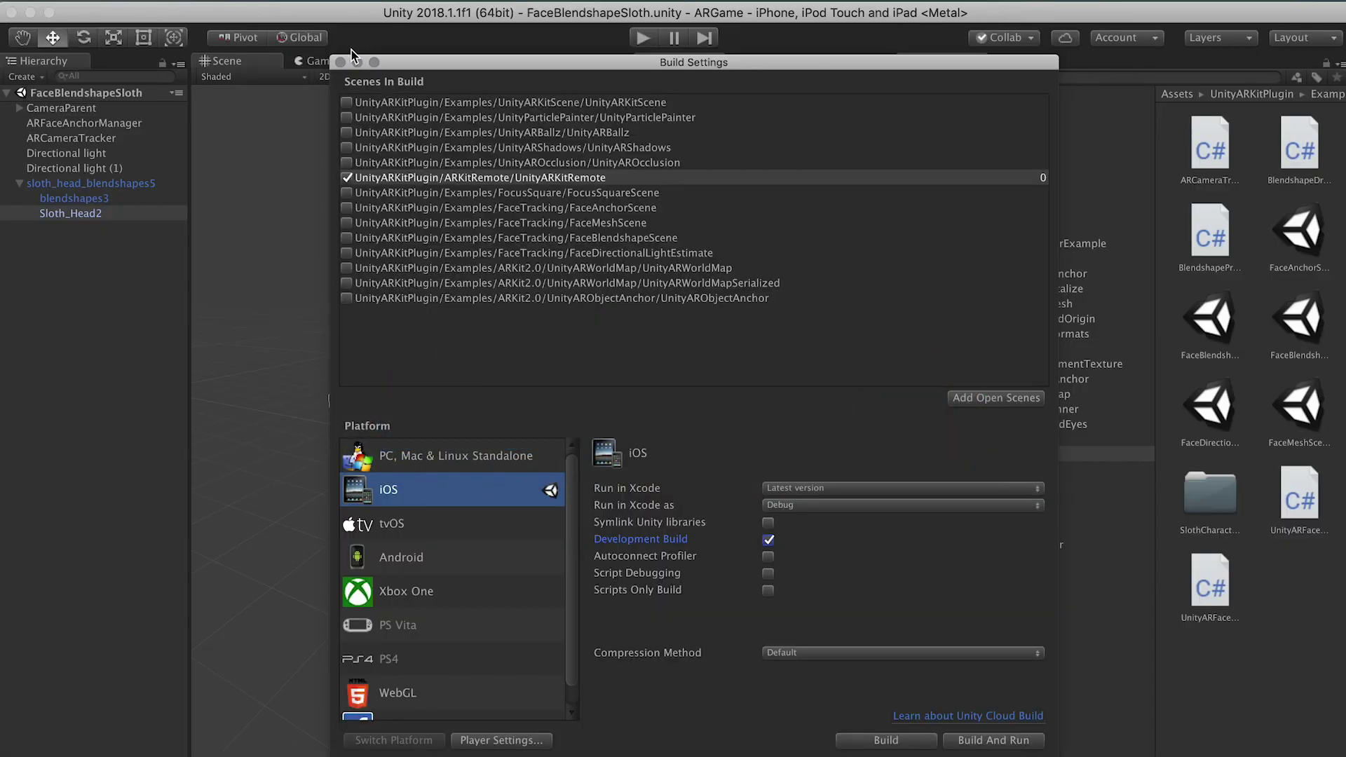
Step: Close Build Settings and open FocusSquareScene from the FocusSquare examples folder
left_click(339, 61)
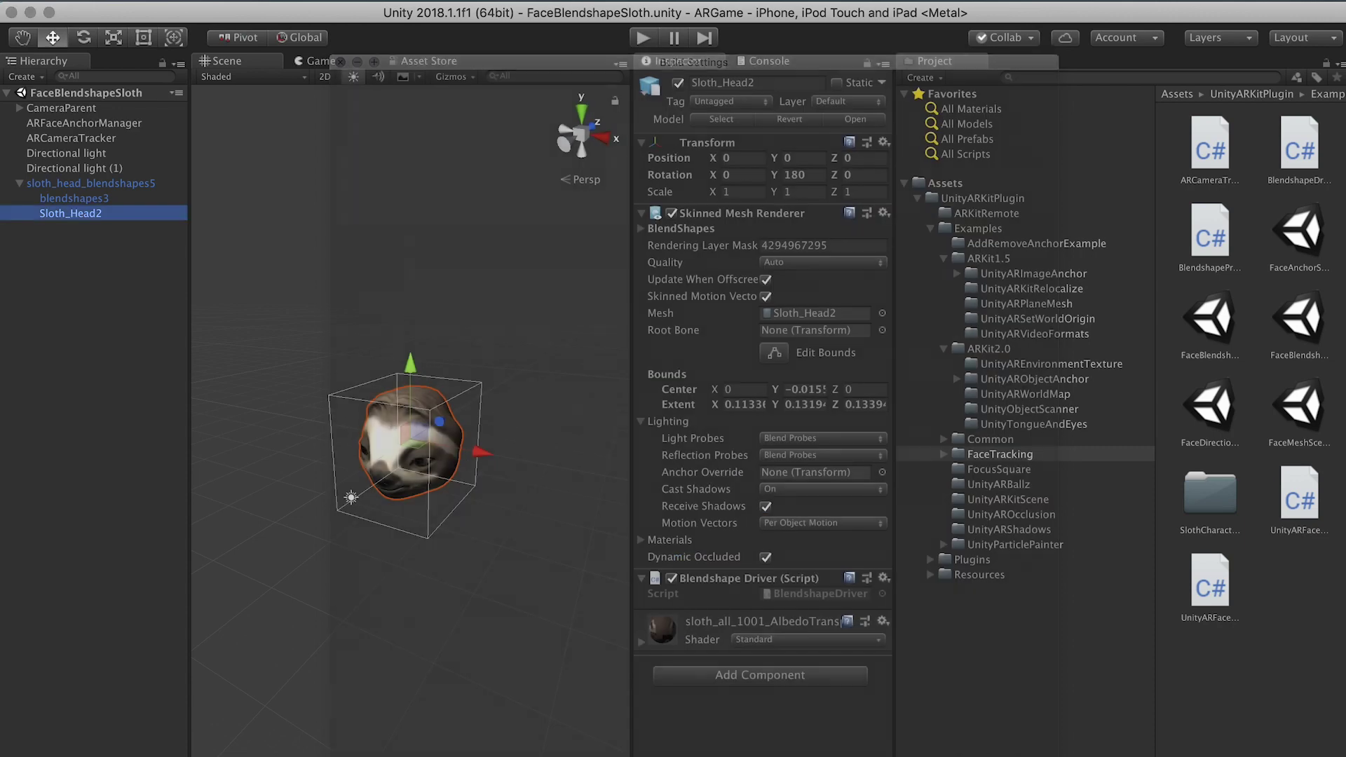
left_click(995, 471)
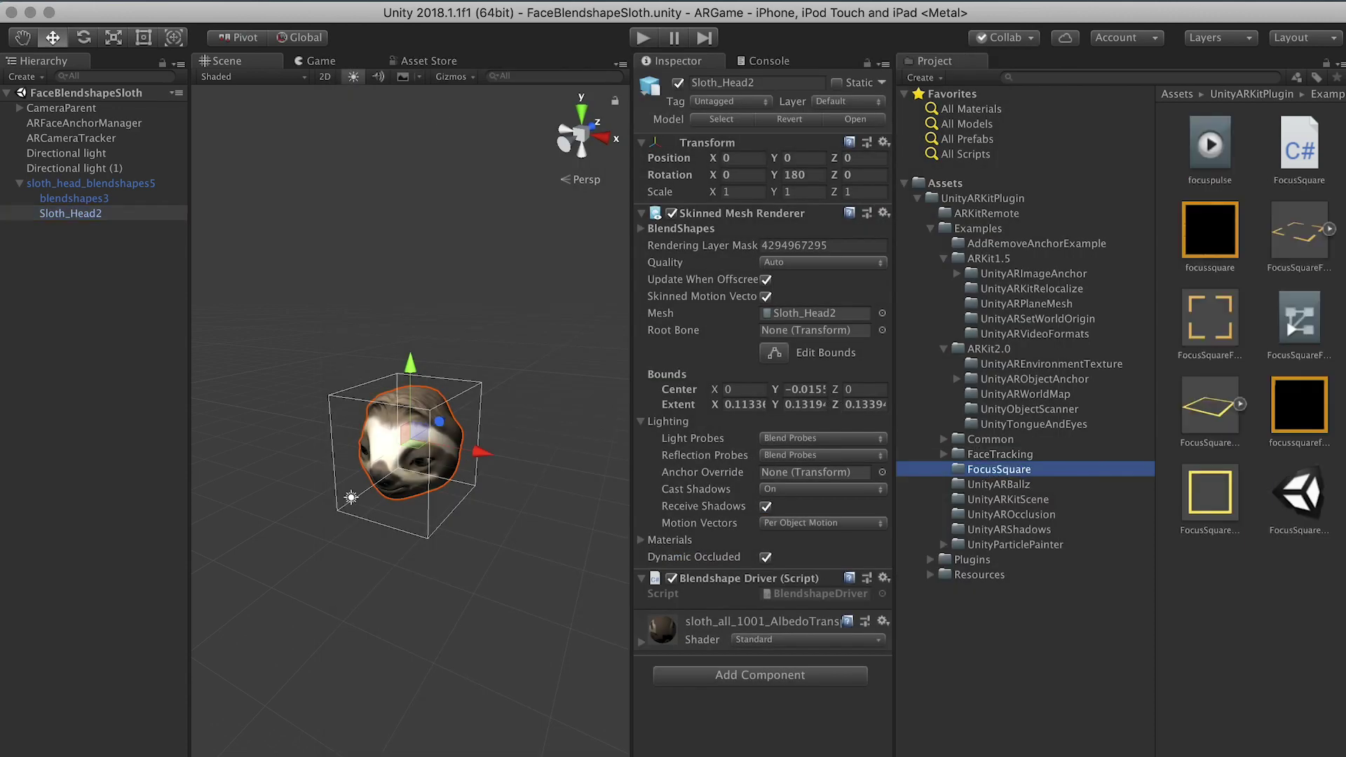
double_click(1286, 491)
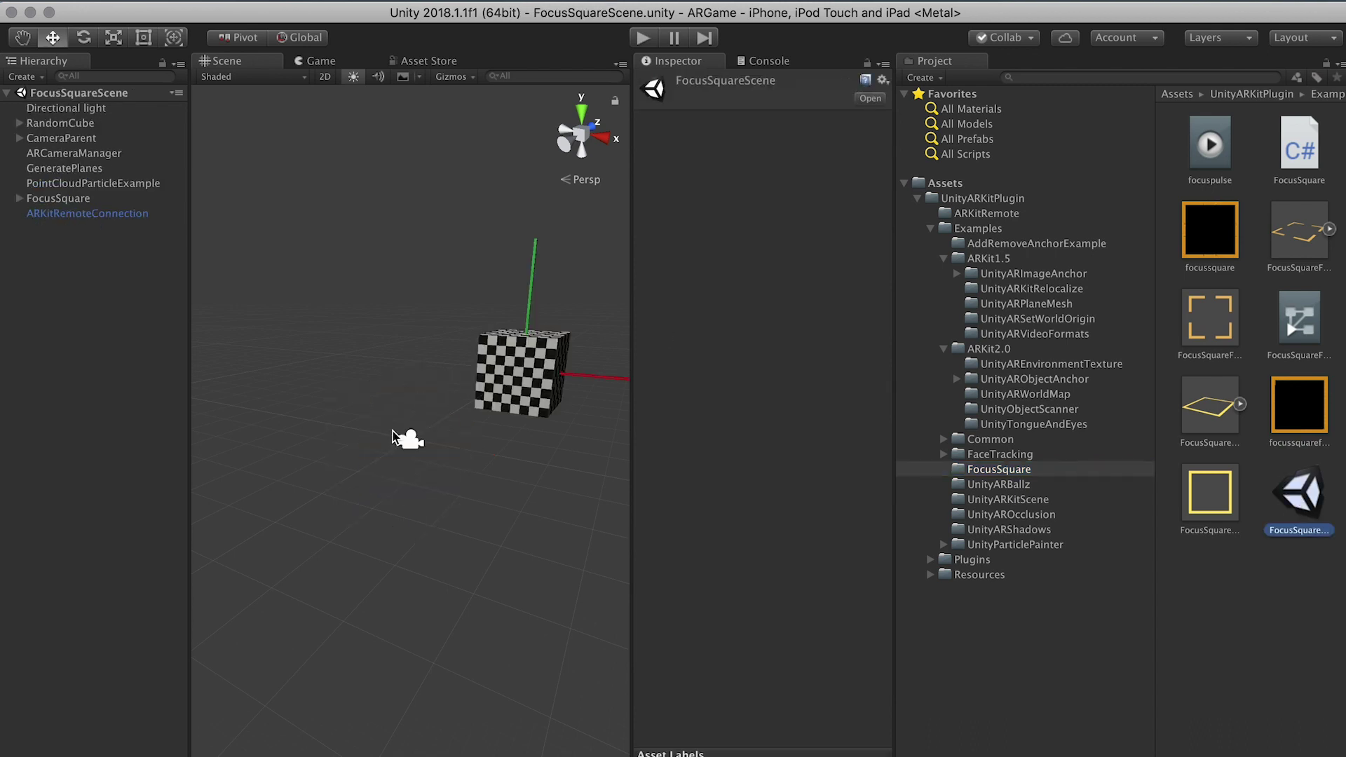
left_click(403, 437)
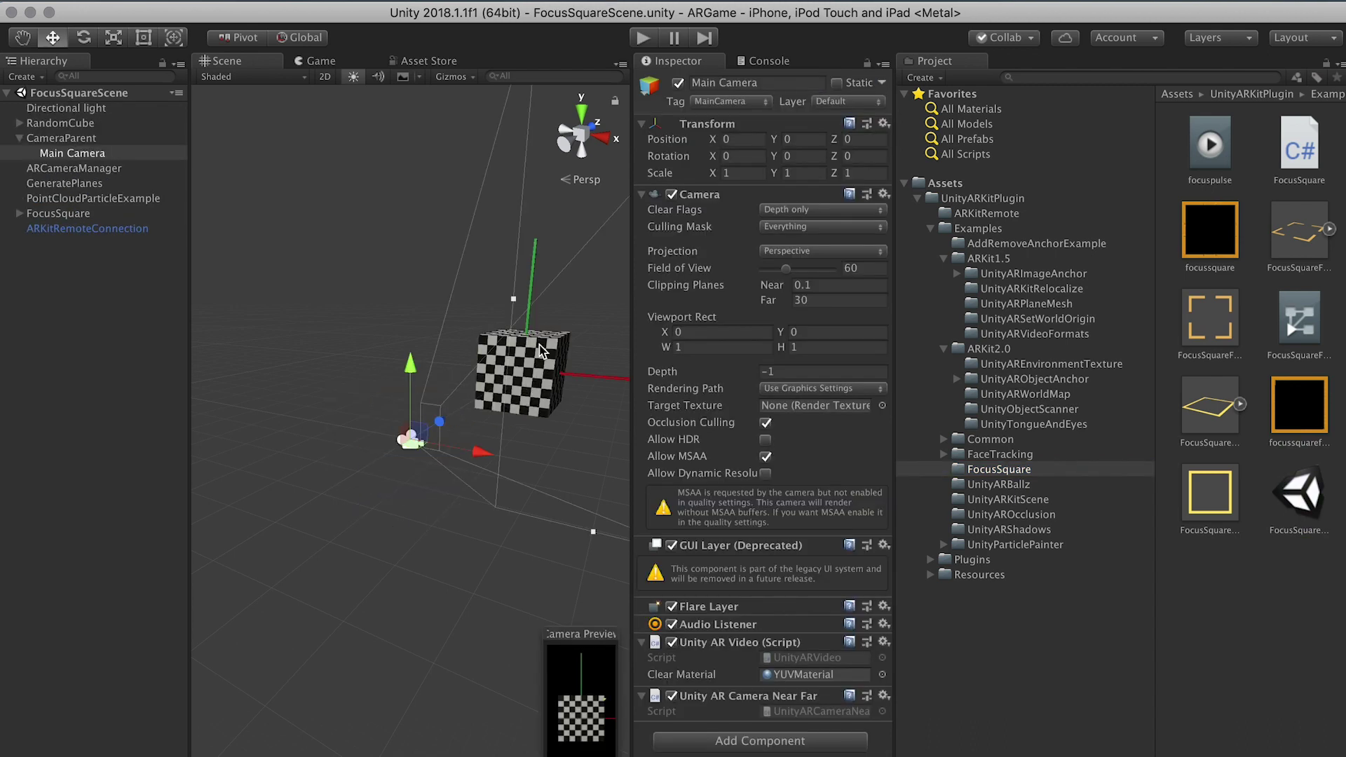
Step: Orbit around the checkered cube and widen the Scene view by narrowing the Hierarchy
left_click_drag(548, 343, 456, 416, "alt")
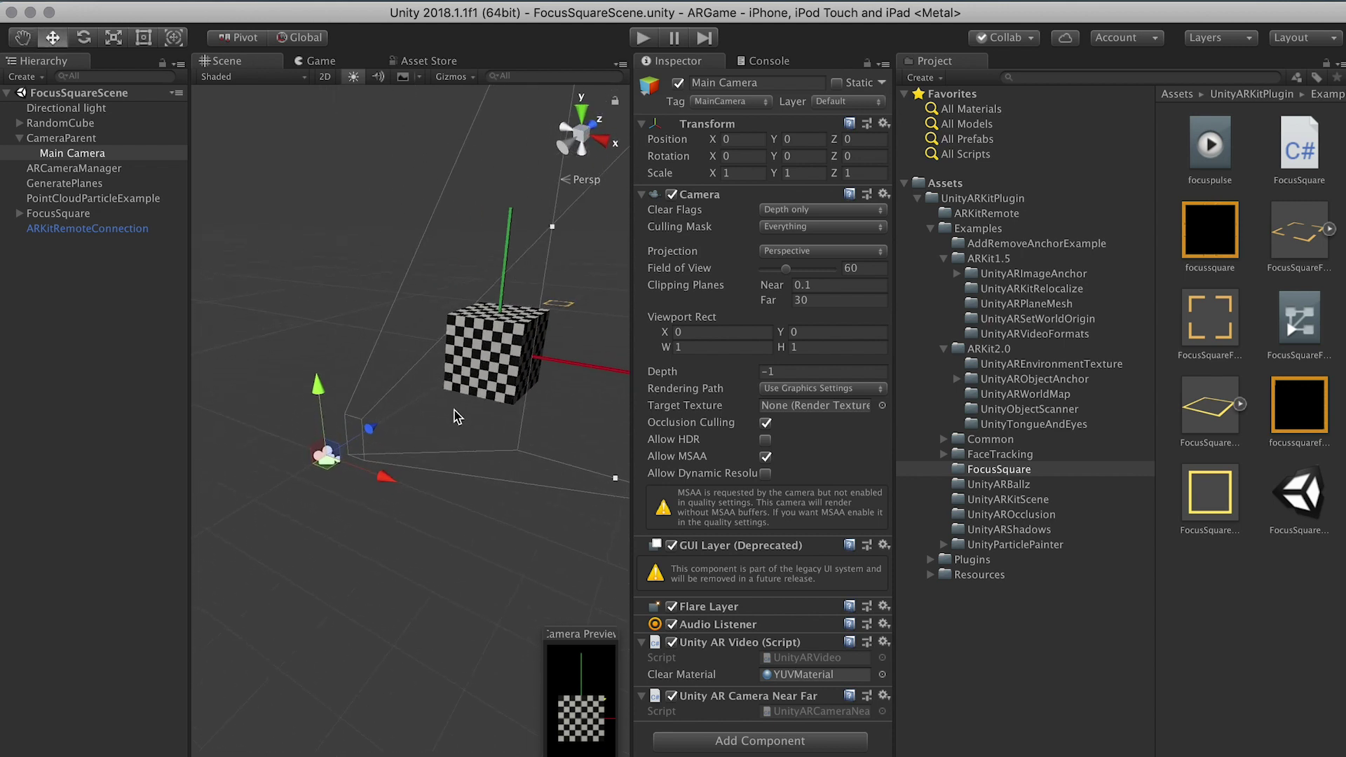
scroll(529, 343, "up", 3)
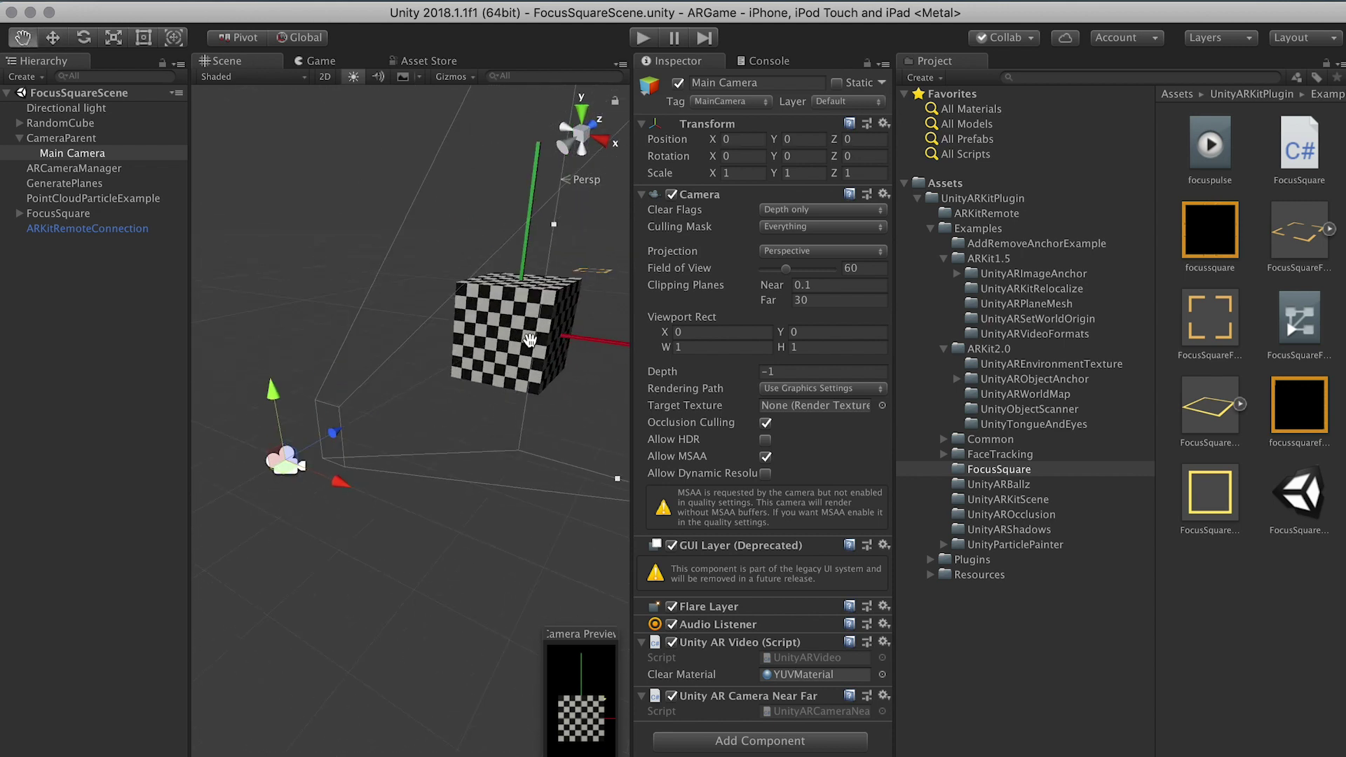
left_click_drag(530, 341, 530, 357, "alt")
key("w")
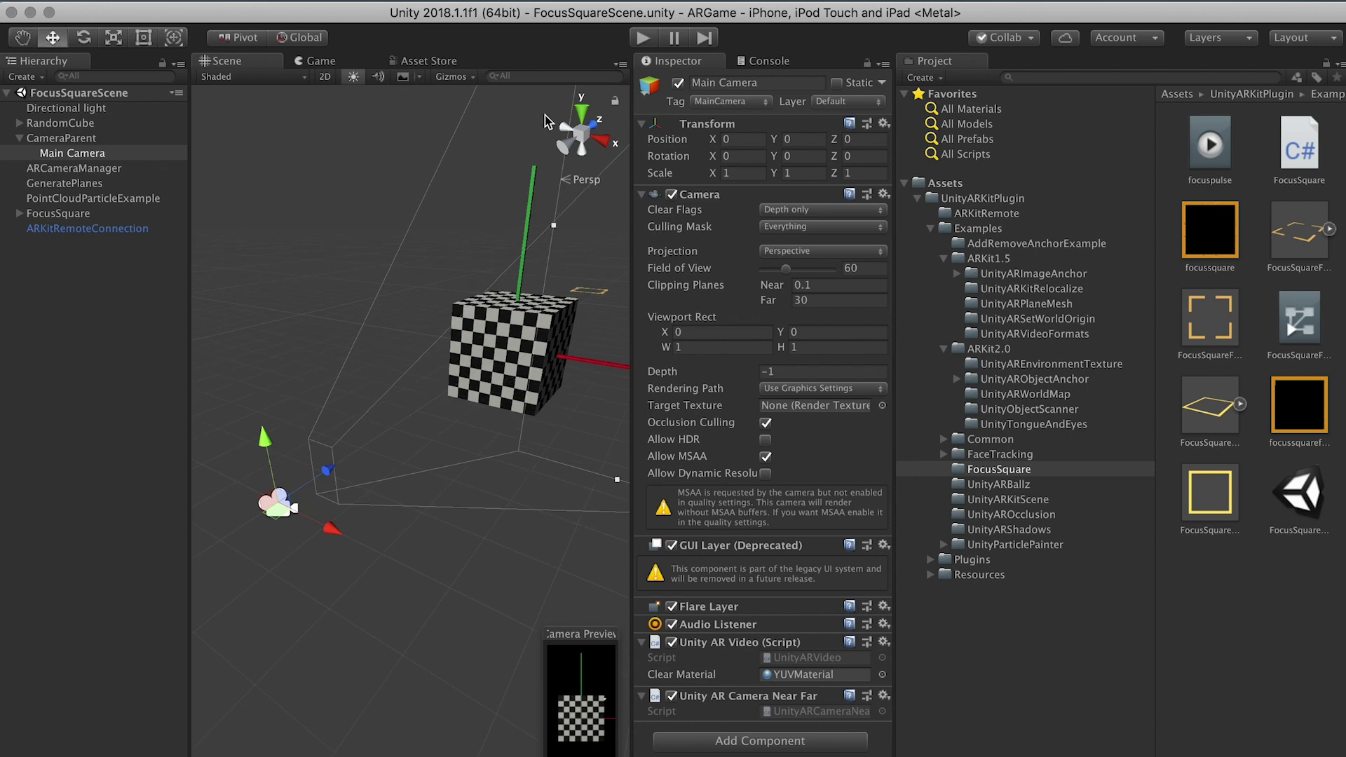
left_click_drag(631, 189, 873, 193)
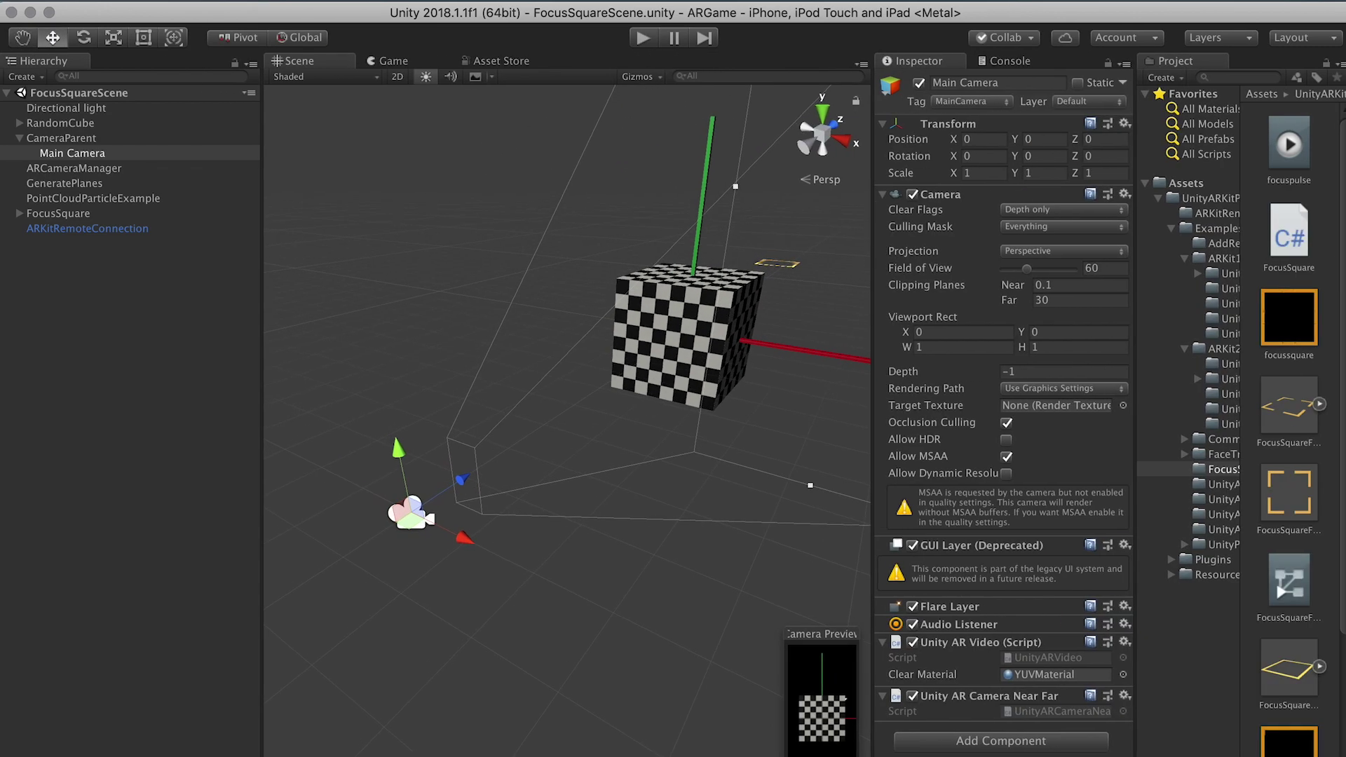
left_click_drag(259, 230, 189, 192)
Step: Dock the iPhone X Game view beside the Scene view and orbit the cube
left_click(375, 60)
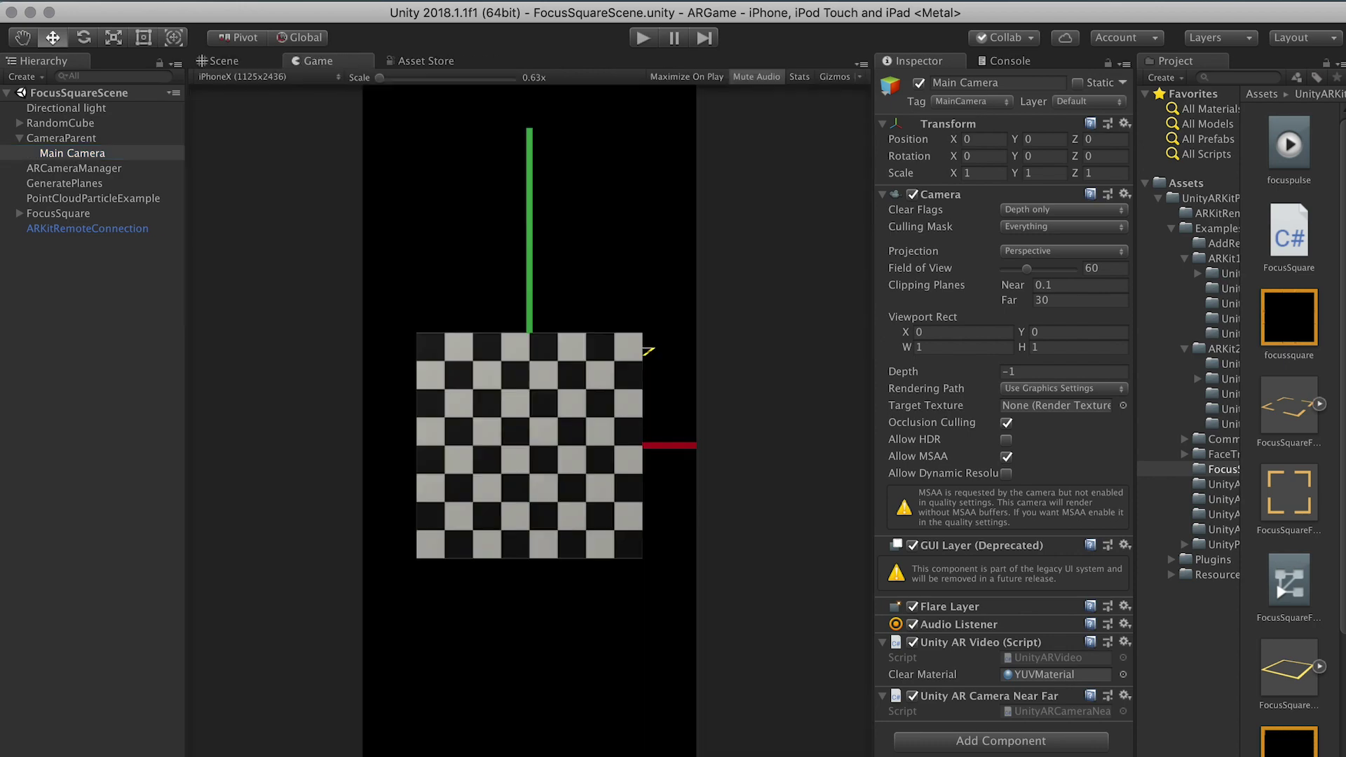
left_click_drag(318, 60, 784, 523)
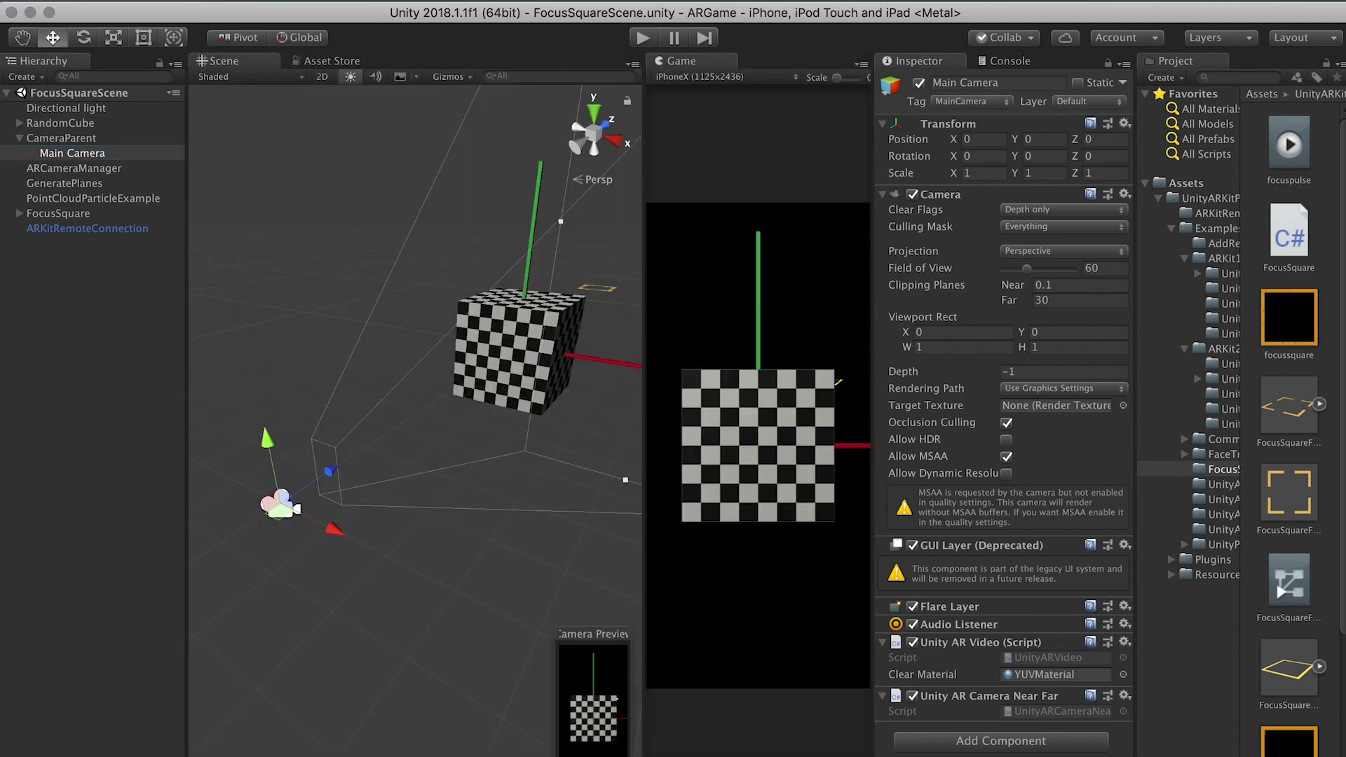
left_click_drag(645, 386, 491, 389)
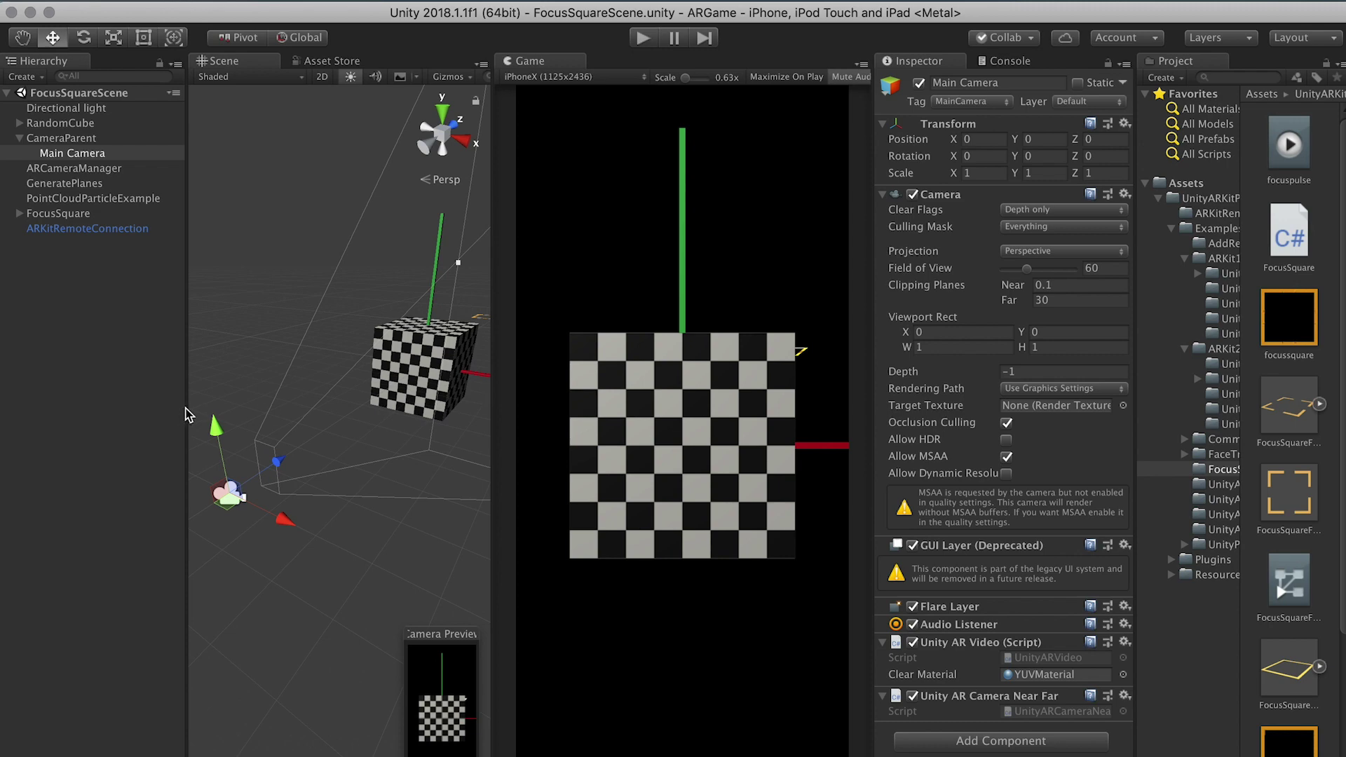
key("alt")
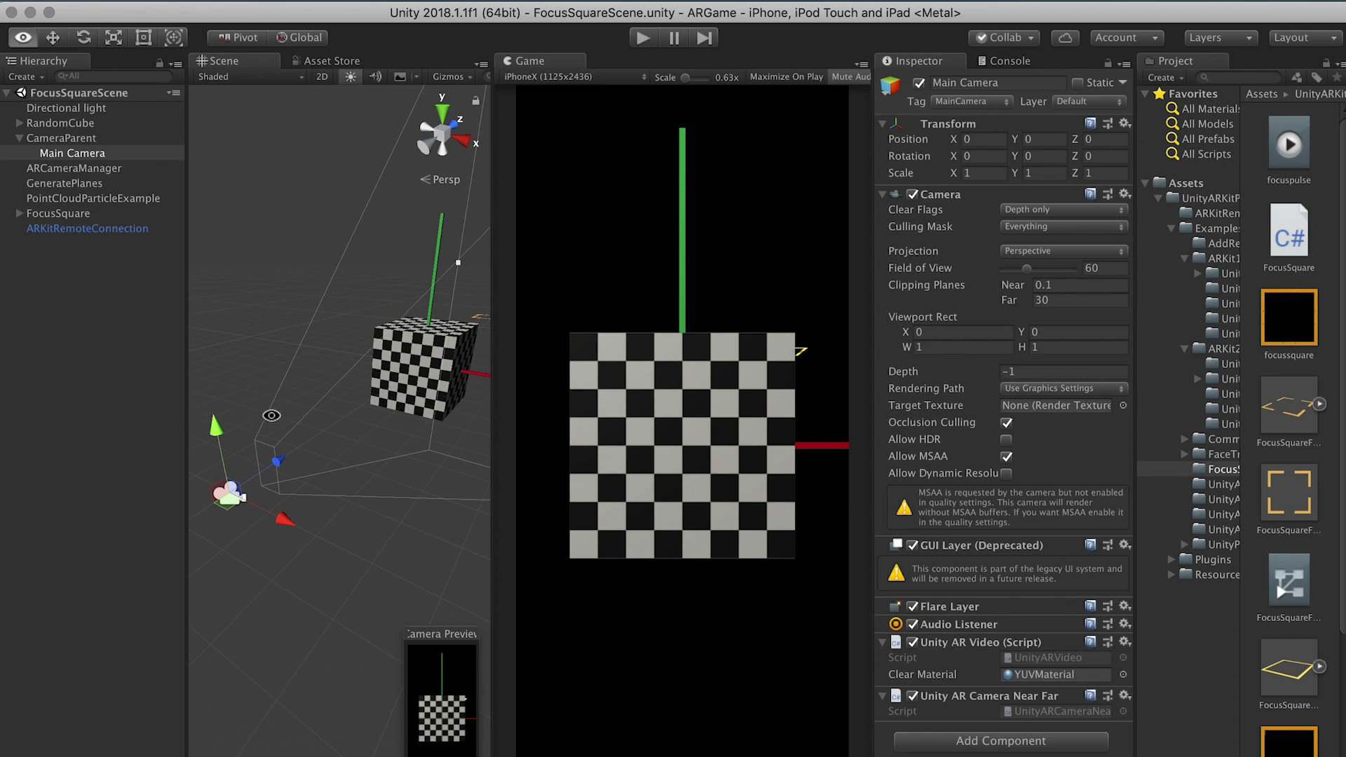
left_click_drag(271, 415, 435, 338, "alt")
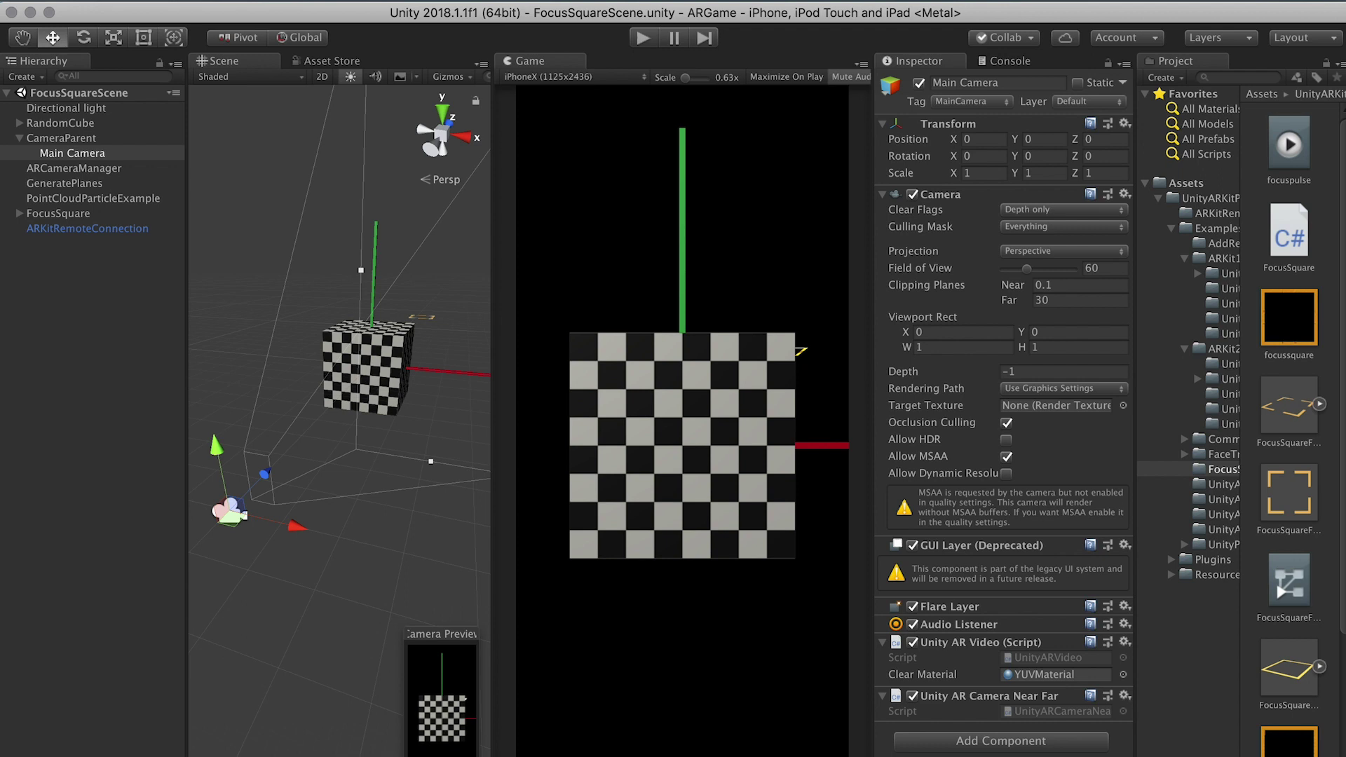
left_click_drag(362, 384, 266, 441, "alt")
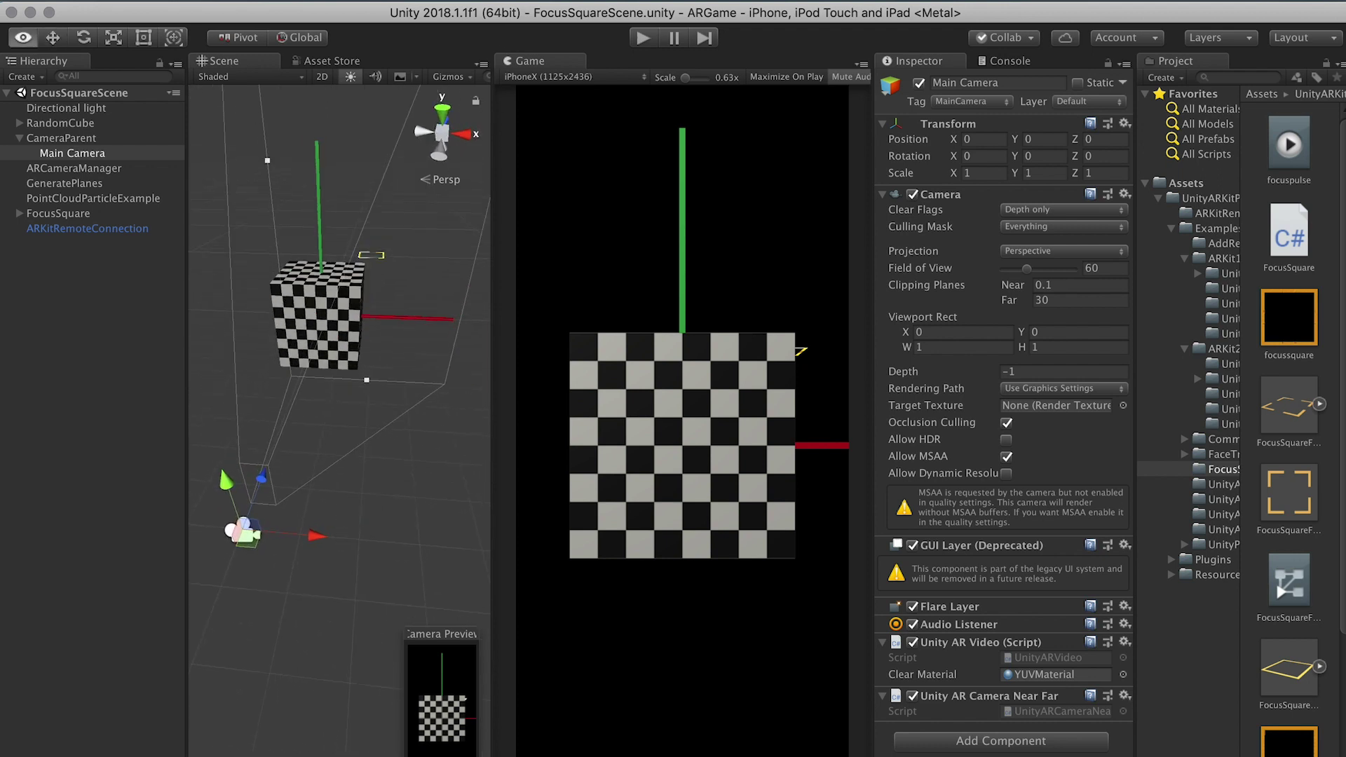
left_click_drag(1026, 269, 1036, 268)
key("super+z")
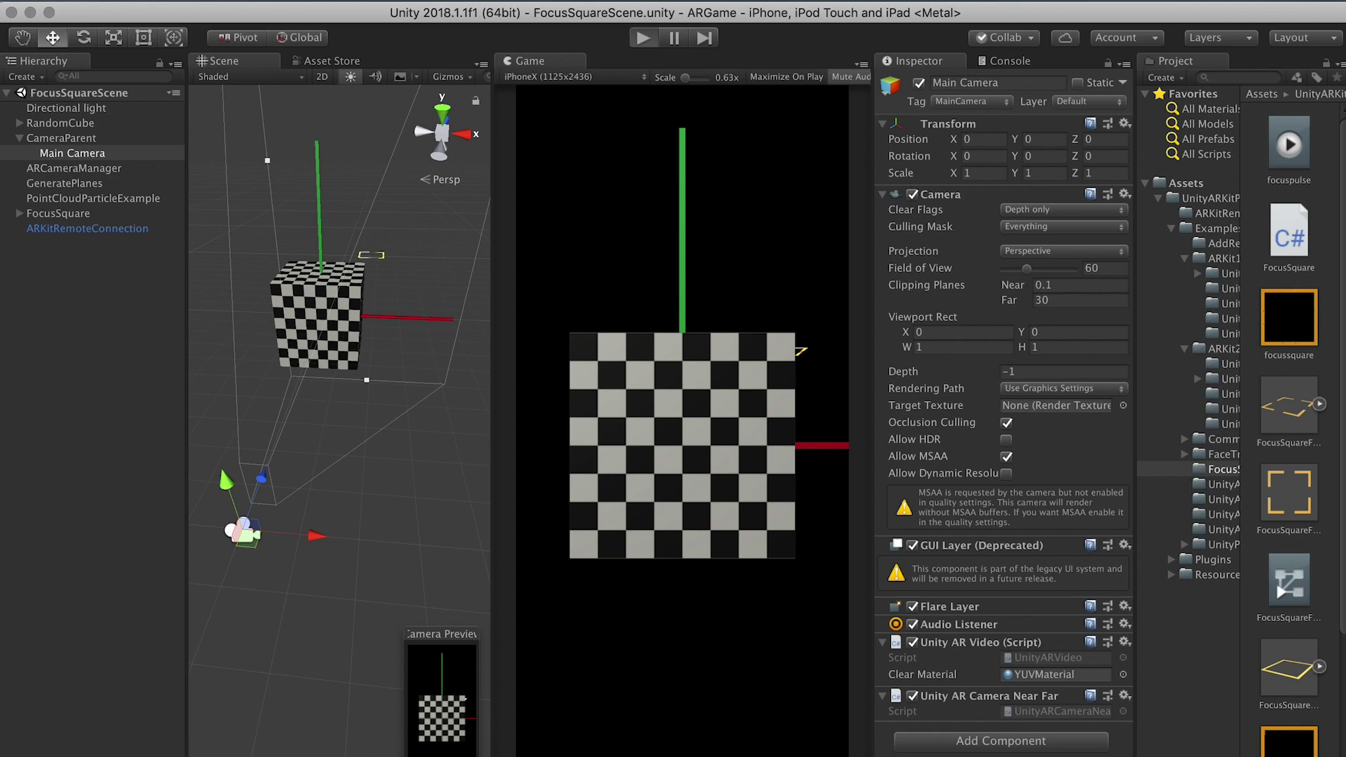
Step: Play the scene, connect the Console to the iPhone, and set Game scale to 1.2x
left_click(643, 37)
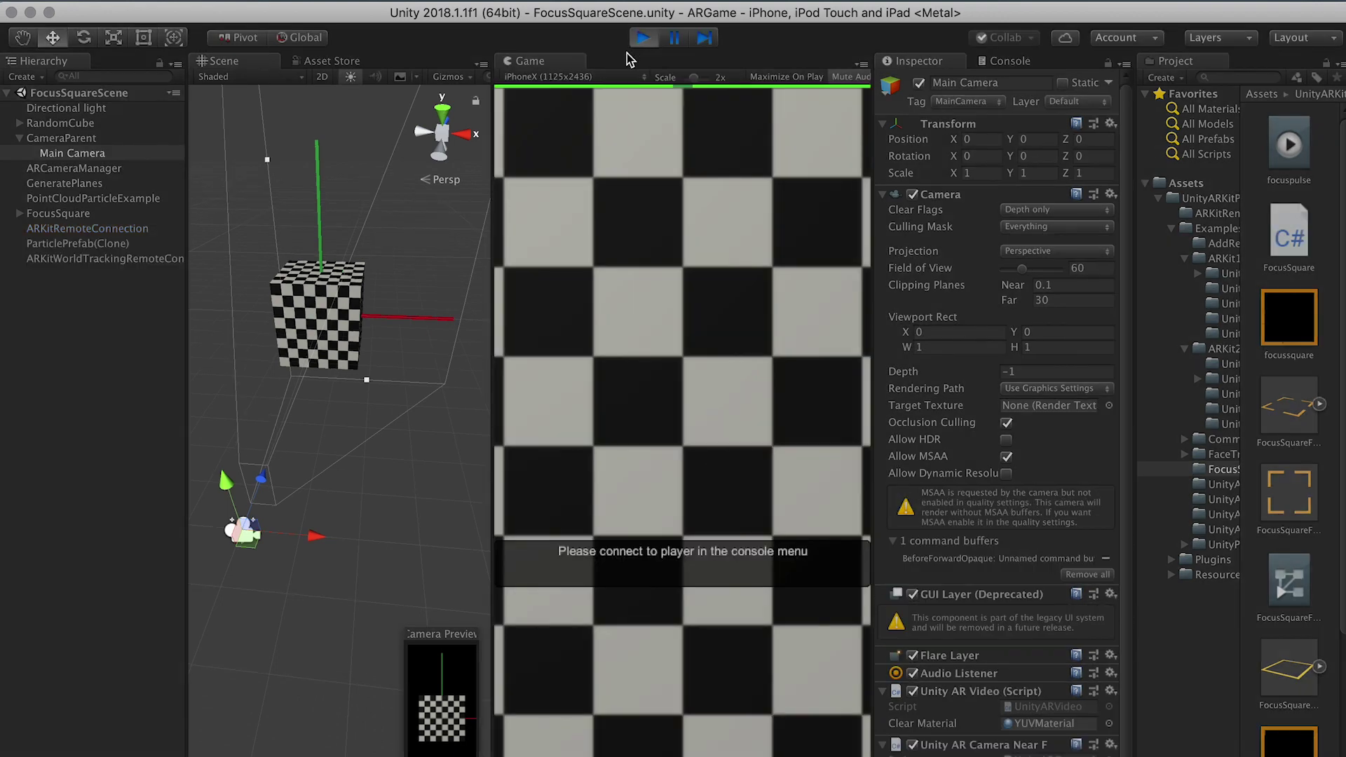
left_click_drag(693, 79, 667, 81)
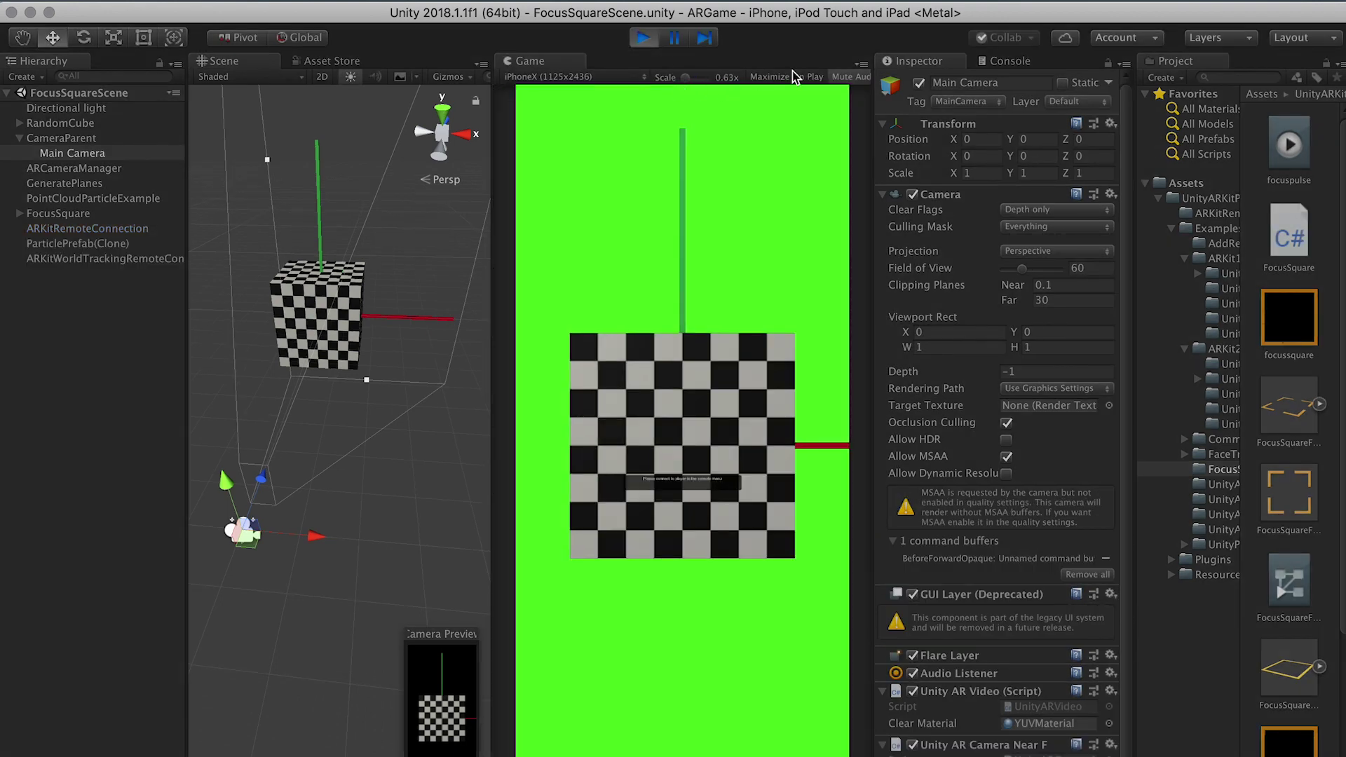
left_click(1007, 61)
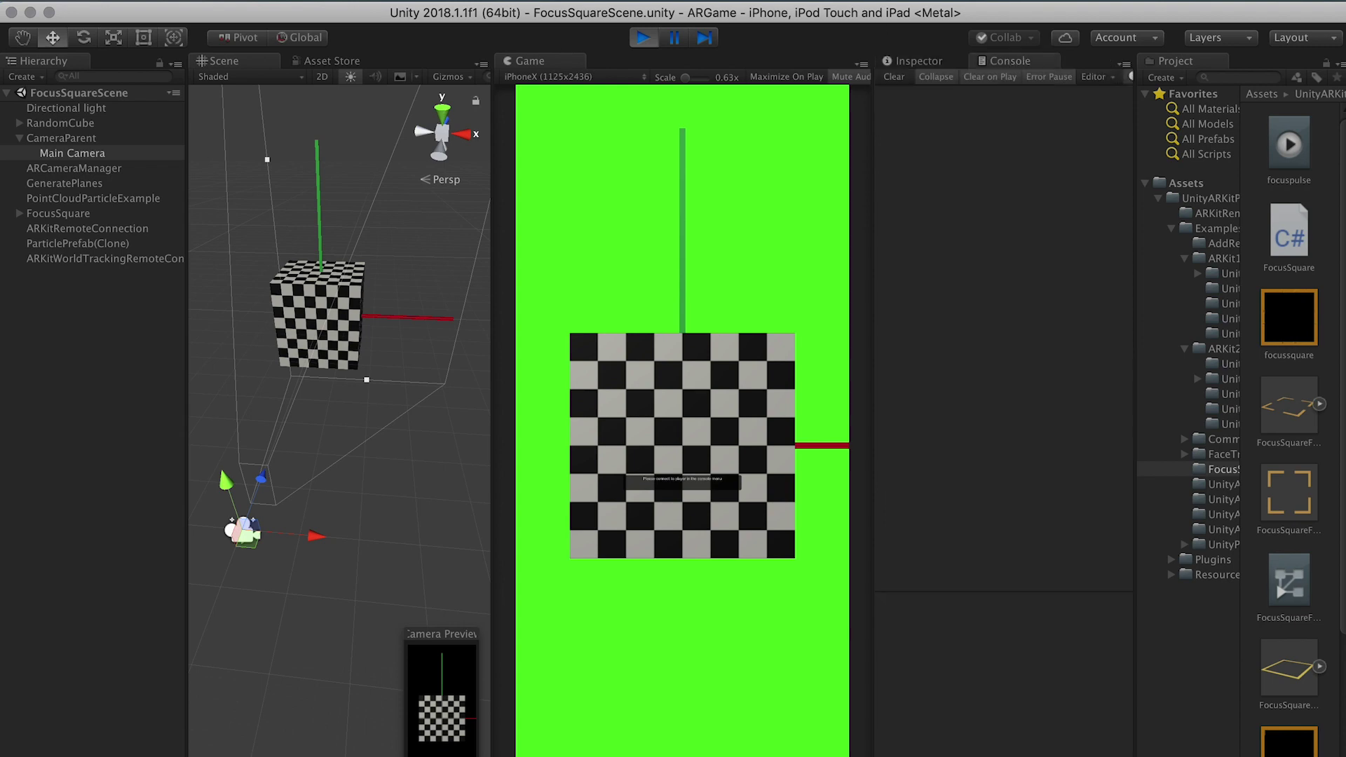
left_click(1099, 77)
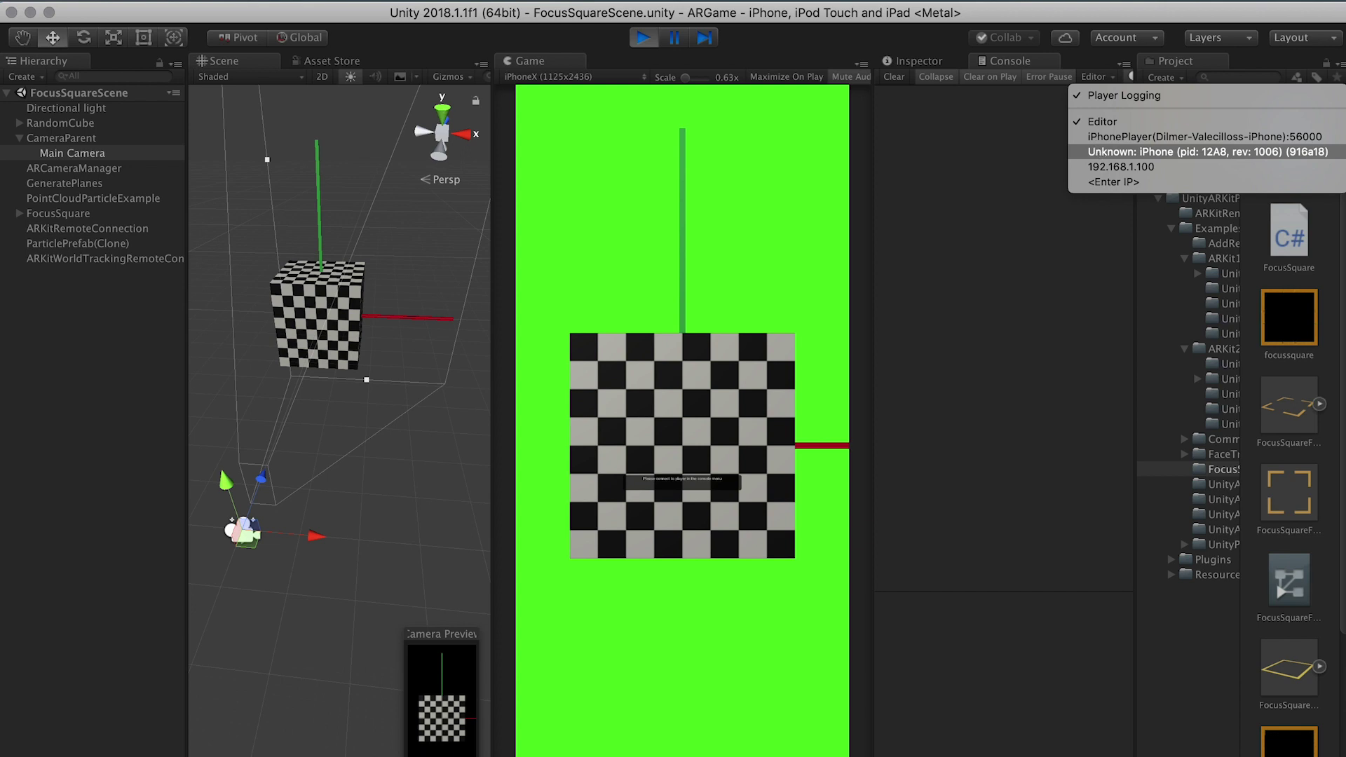
left_click(1205, 151)
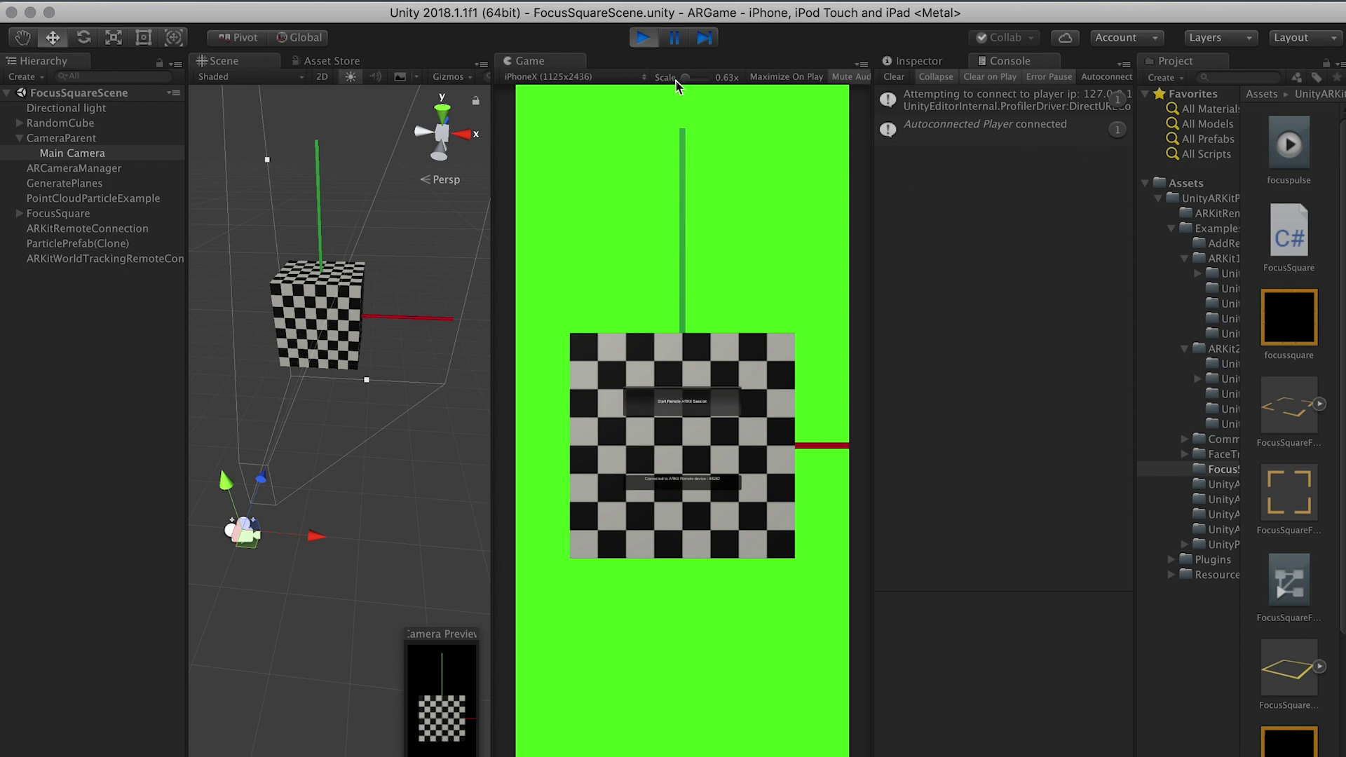
left_click_drag(685, 78, 689, 83)
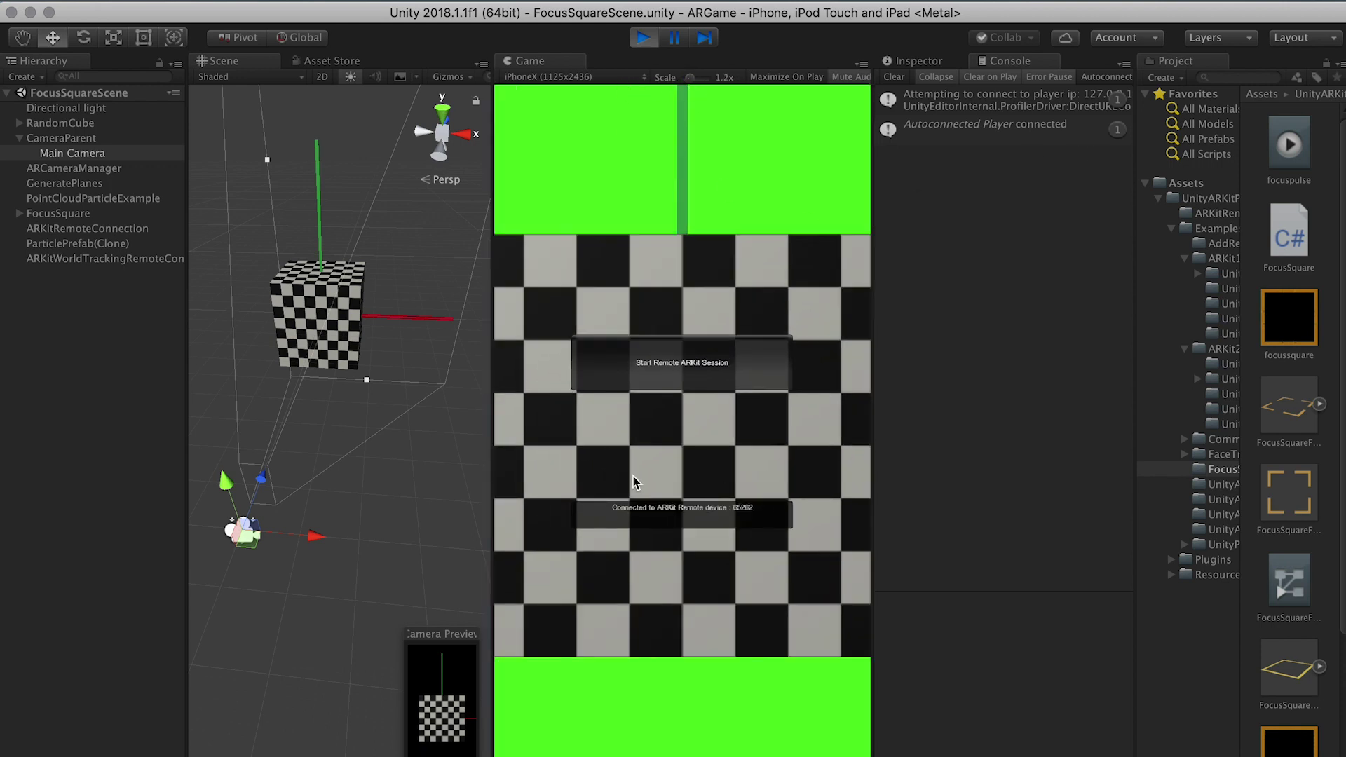
left_click(651, 364)
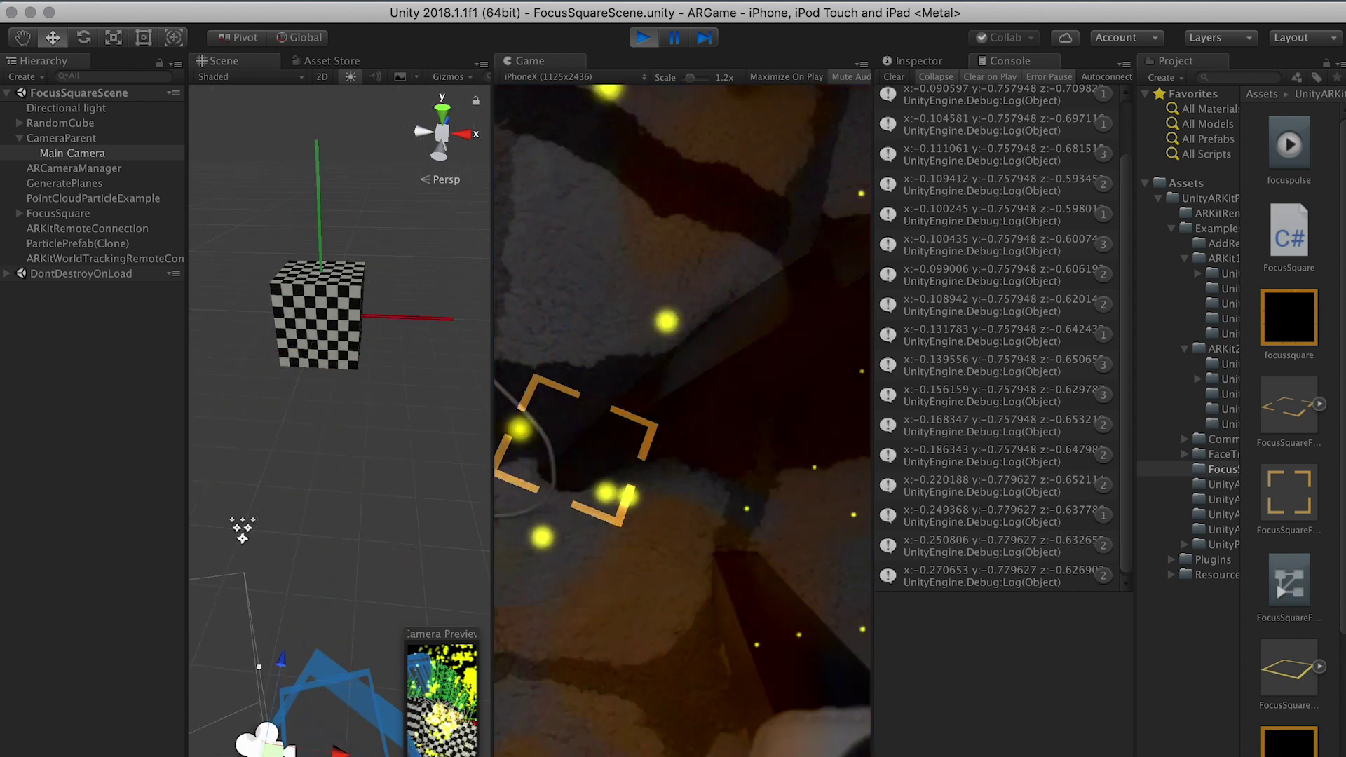
Step: Inspect the tracked planes in the Scene view, then stop playing FocusSquareScene
scroll(312, 603, "down", 5)
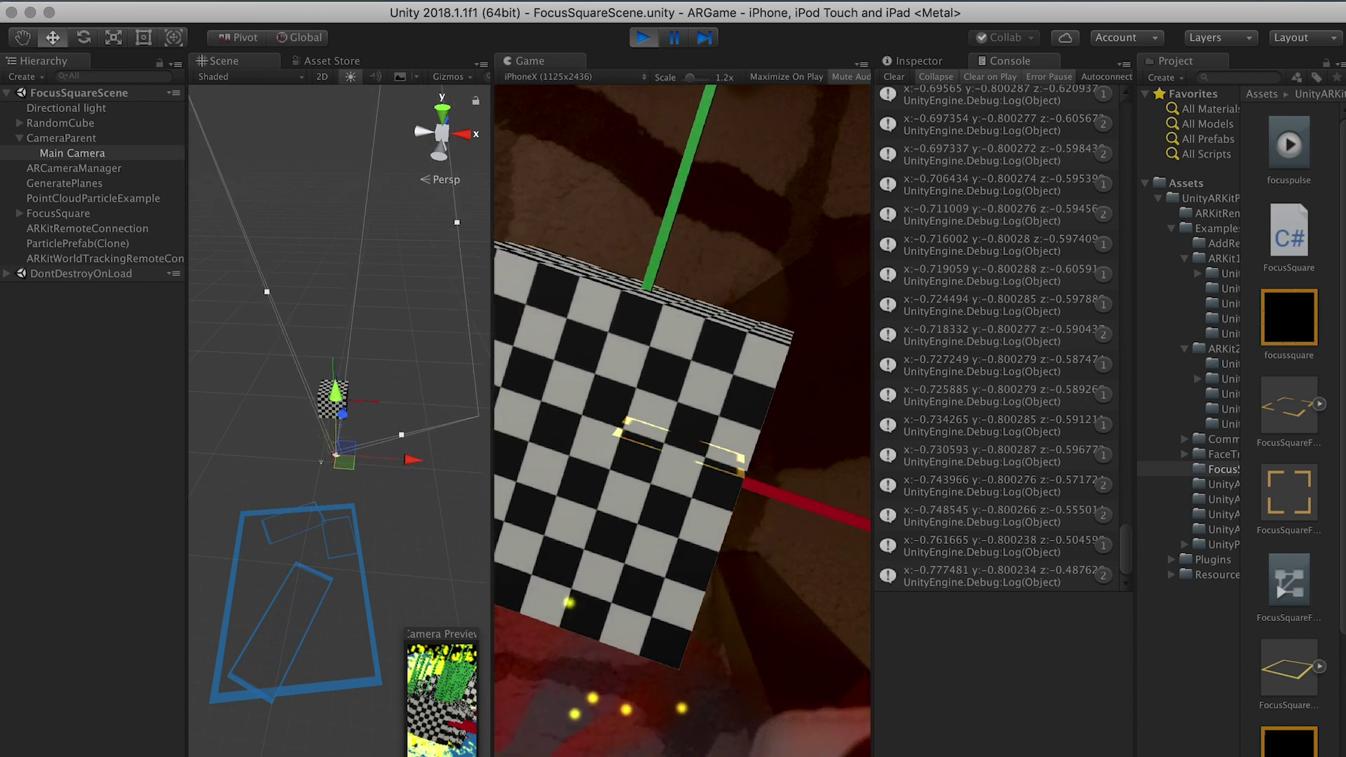
scroll(345, 326, "up", 5)
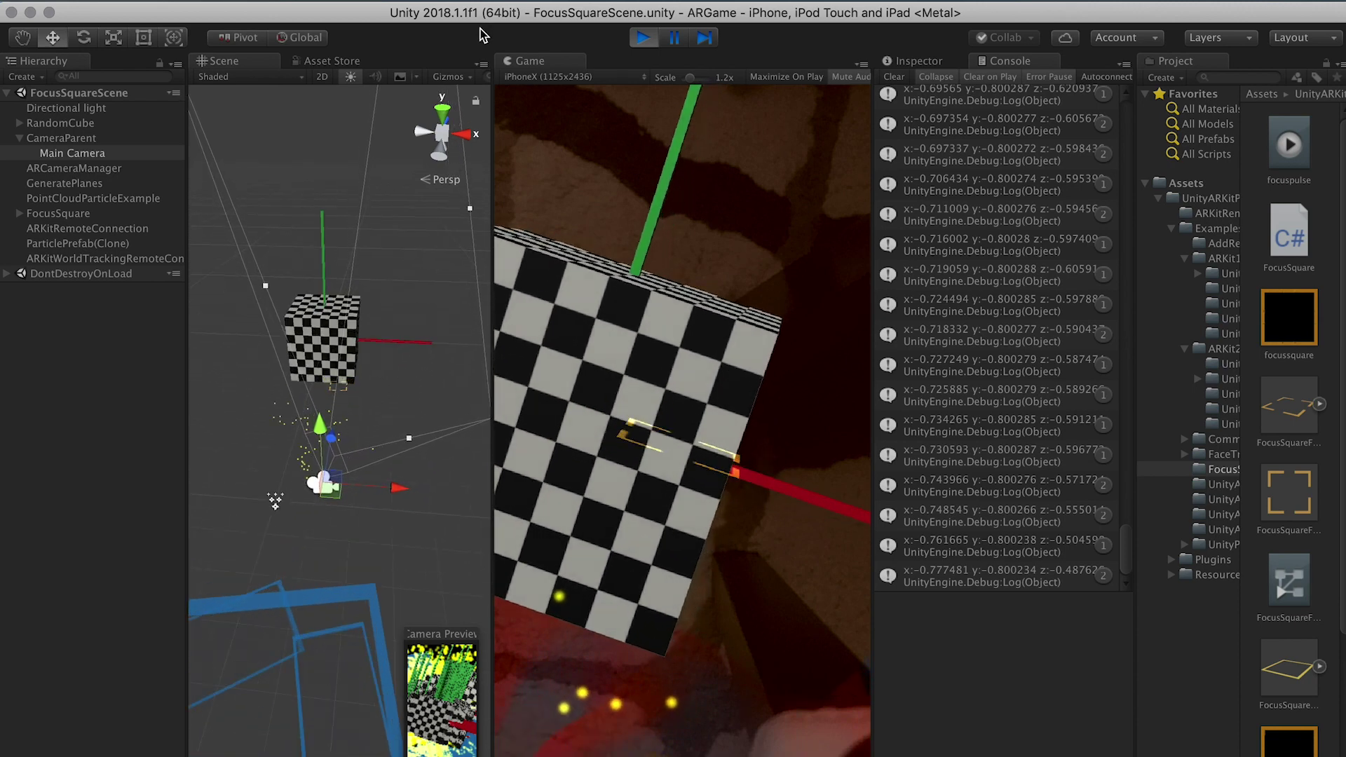
left_click(642, 39)
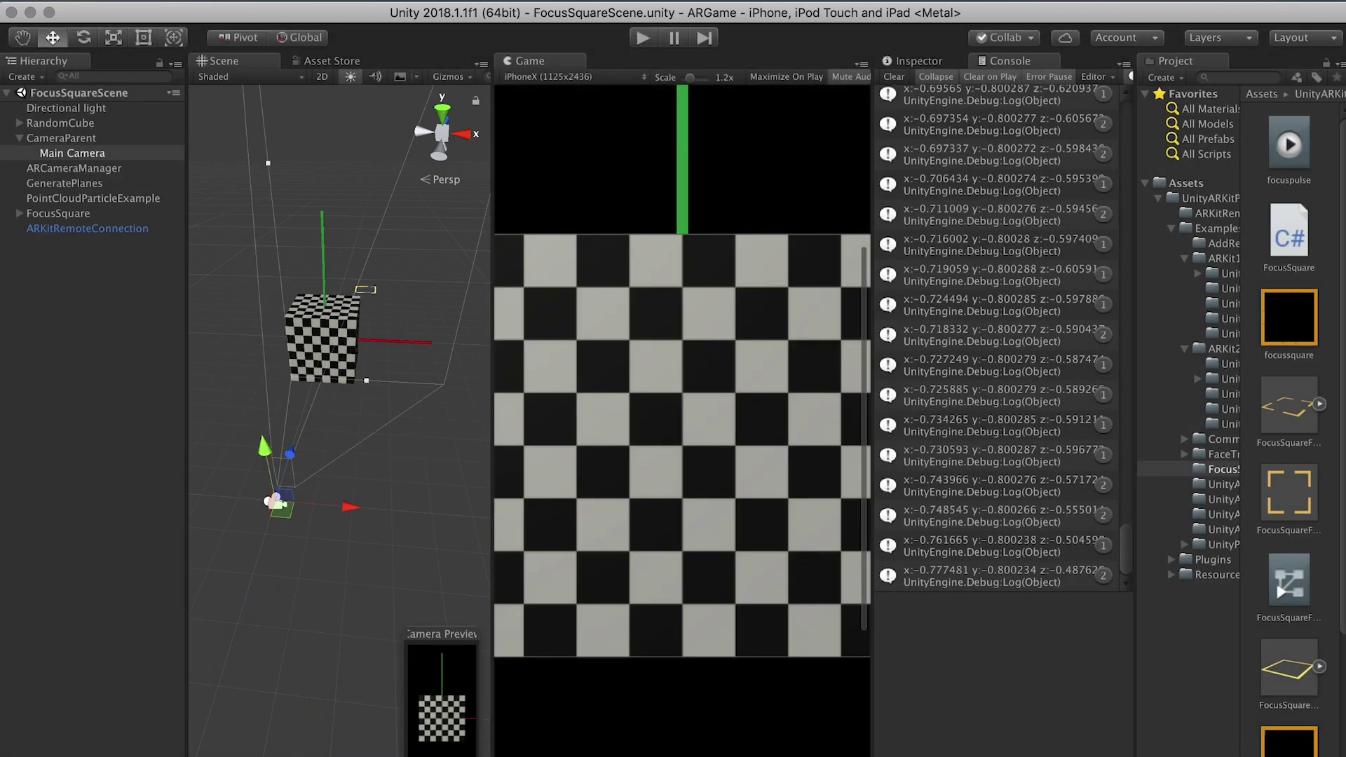